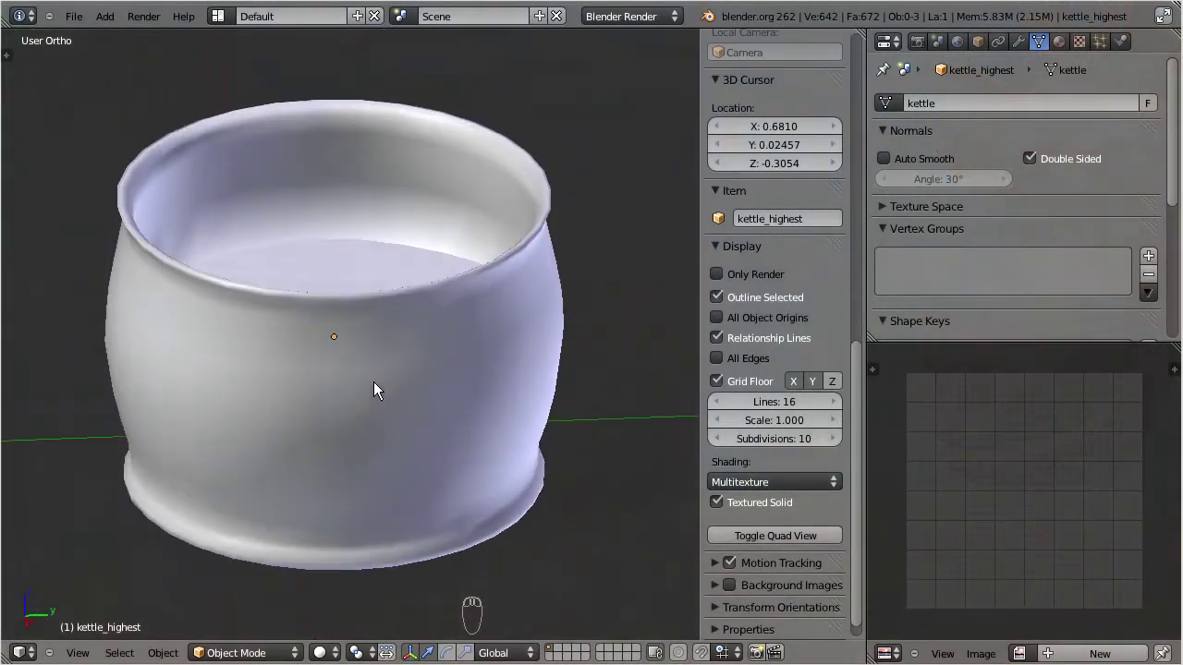
Enter Edit Mode on the kettle and mark its outer base rim loop as a seam.
middle_drag(373, 381, 489, 261)
key(Tab)
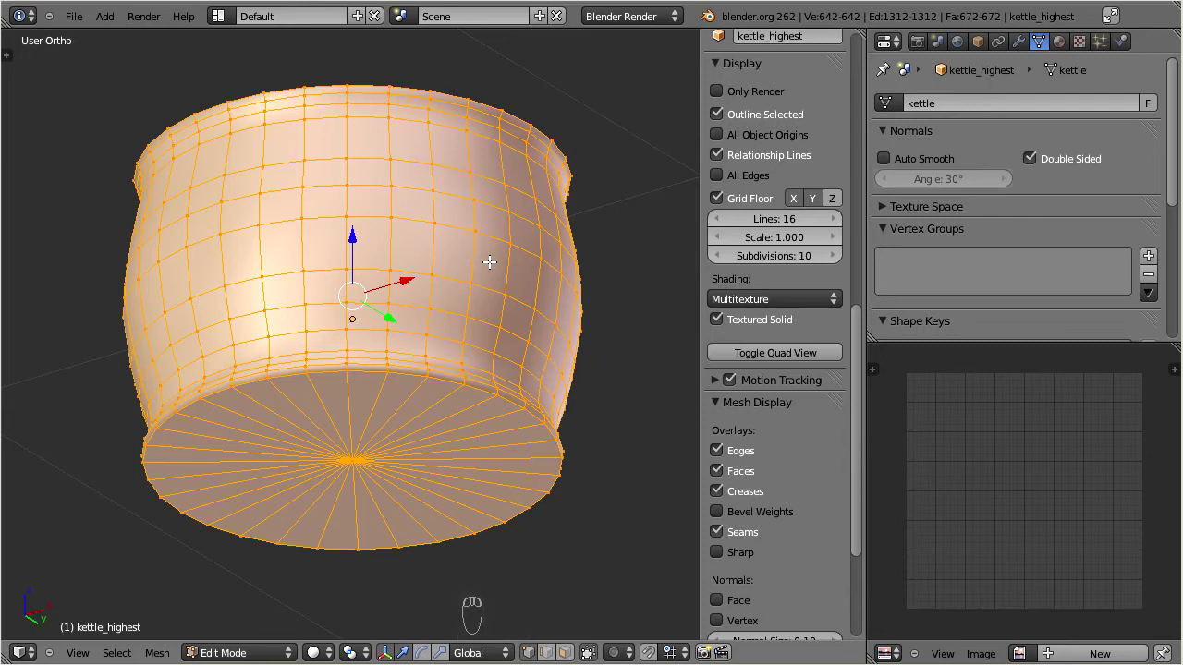
middle_drag(398, 204, 505, 377)
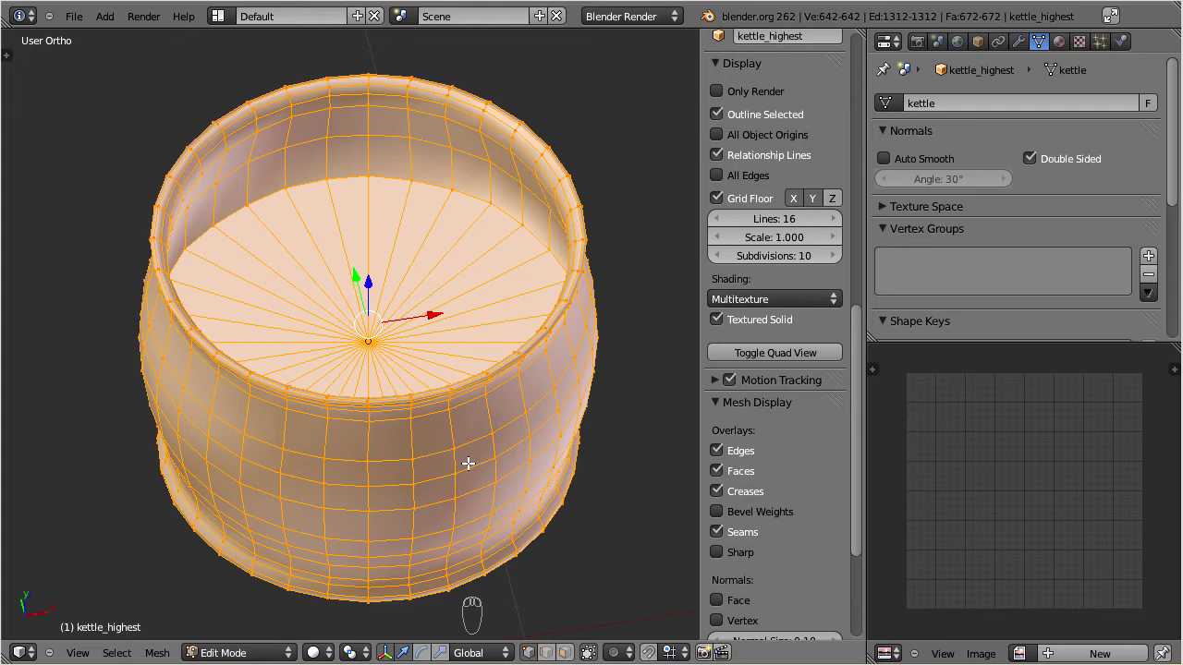
middle_drag(410, 536, 442, 346)
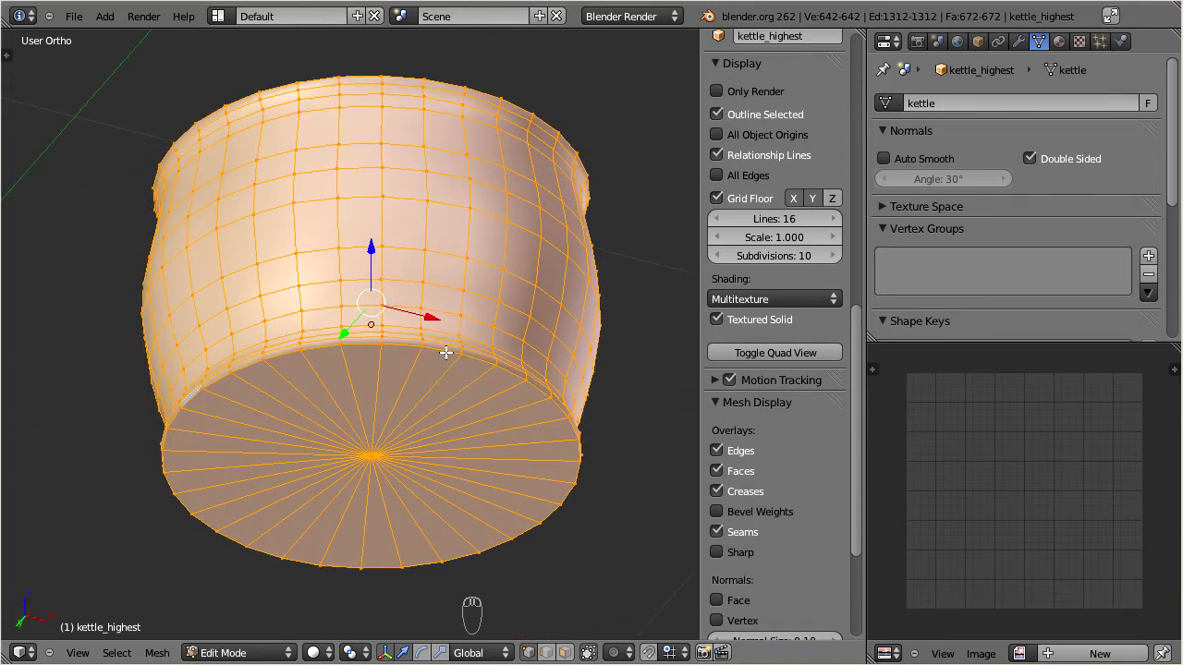
alt+right_click(446, 352)
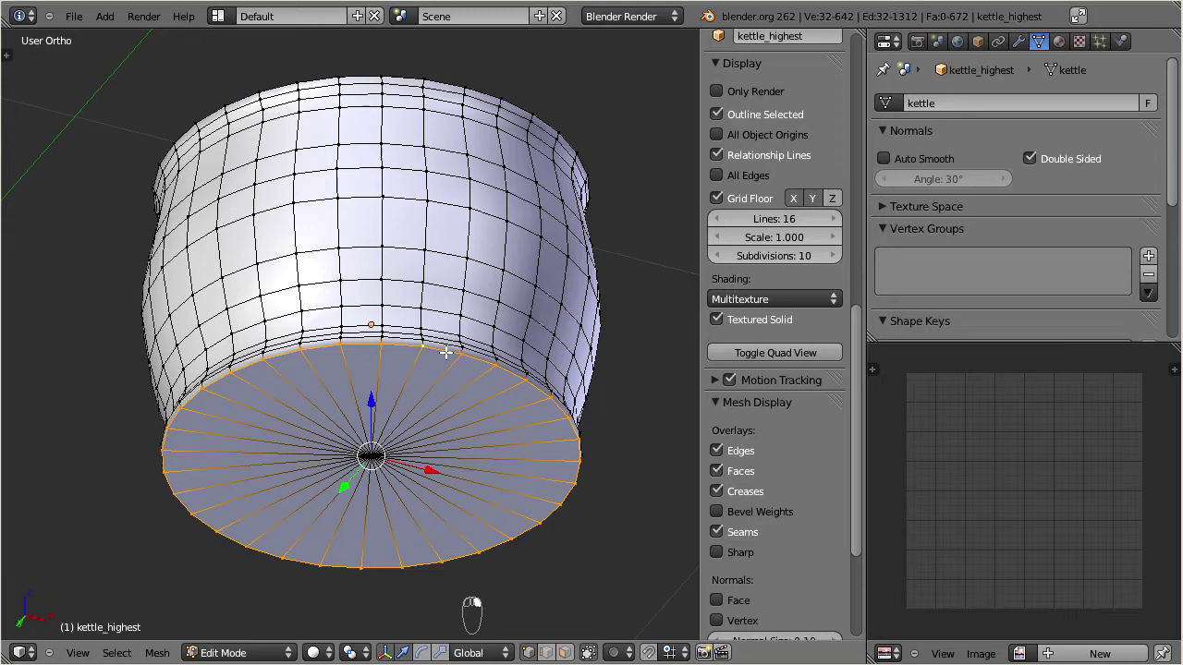
key(ctrl+e)
click(415, 348)
Mark the inner floor ring loop as a seam, then check the seams from the front view.
middle_drag(427, 248, 447, 395)
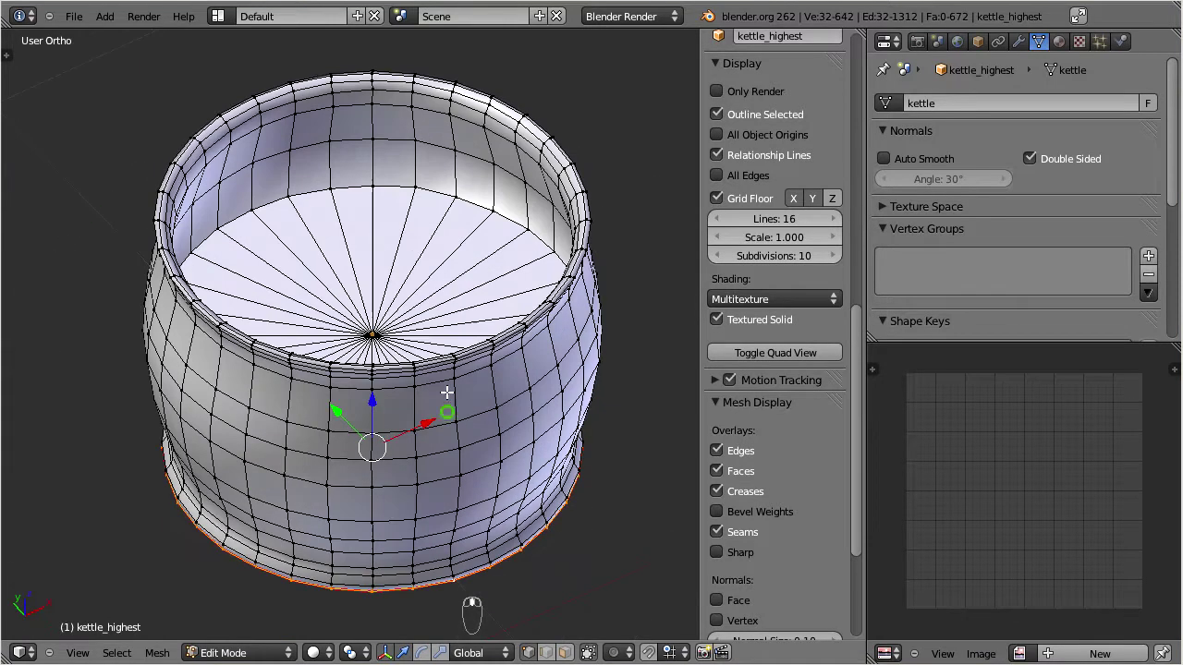
alt+right_click(390, 187)
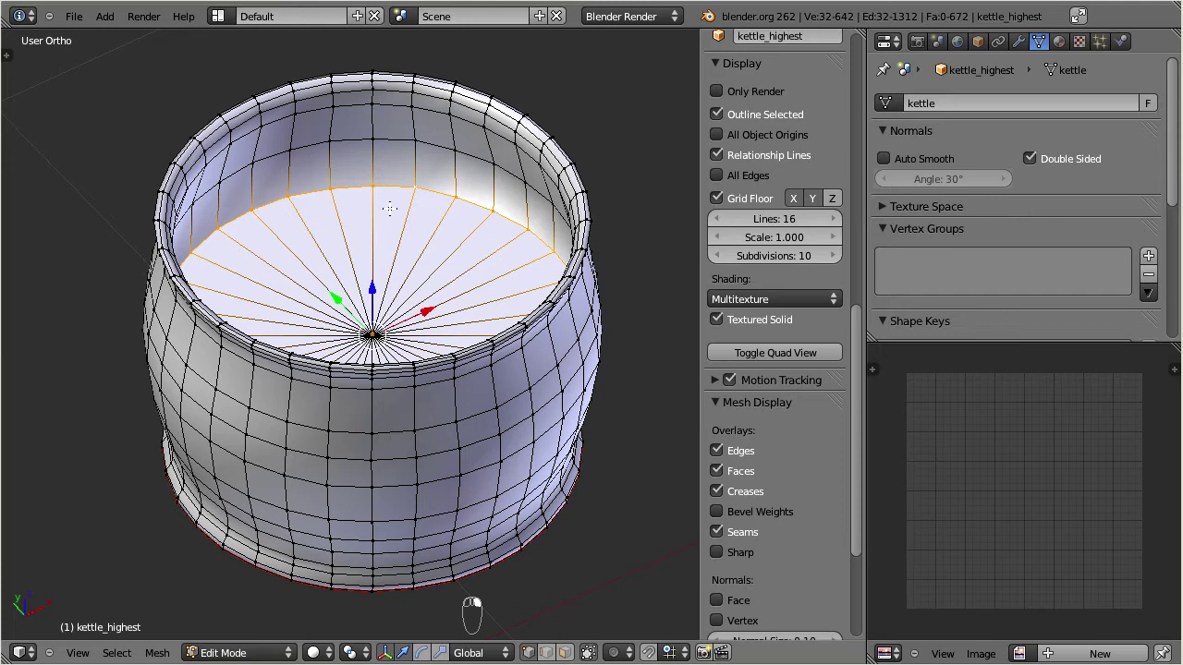
key(ctrl+e)
click(376, 207)
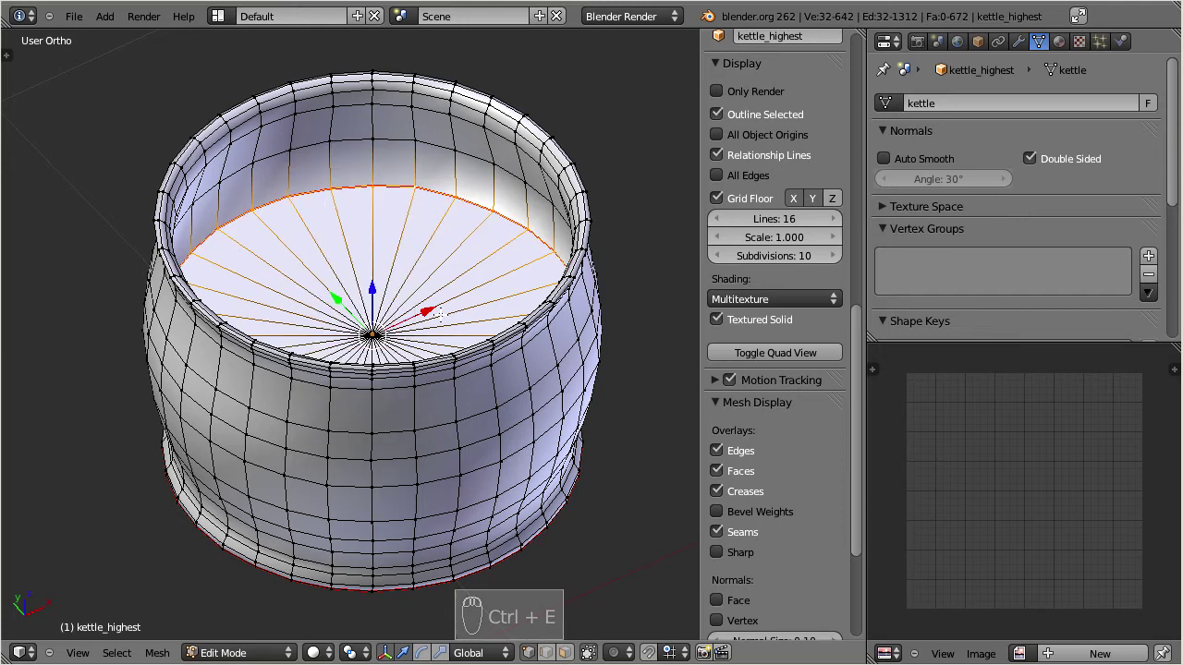
middle_drag(385, 316, 636, 315)
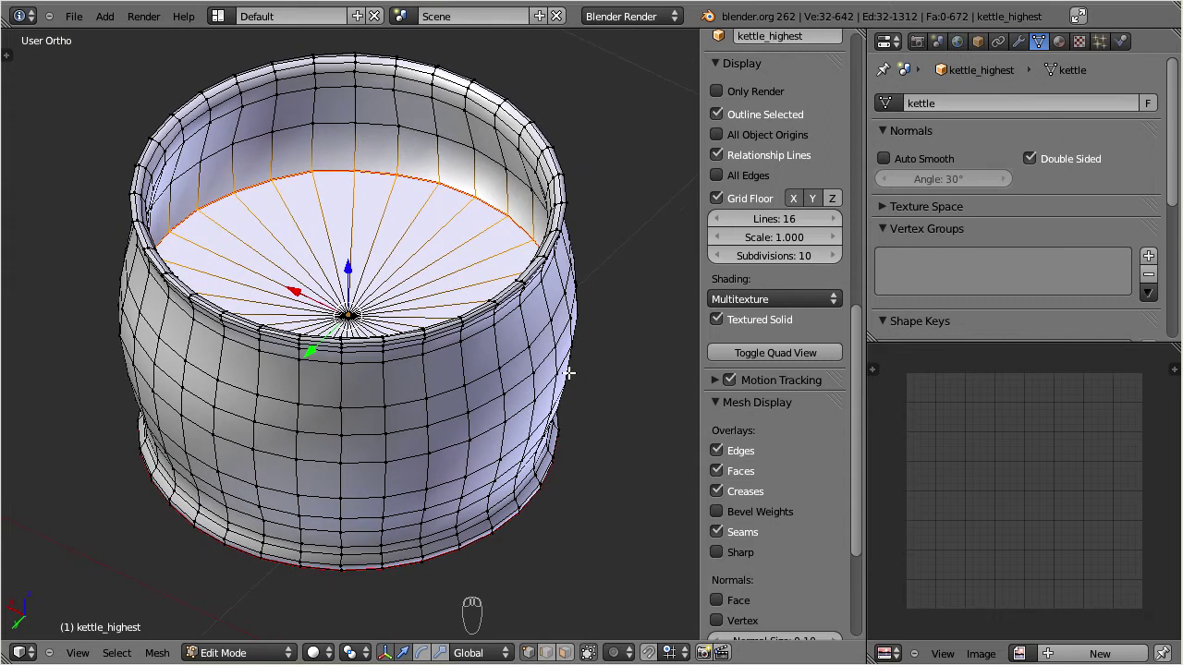
key(KP_1)
scroll(381, 345, up, 2)
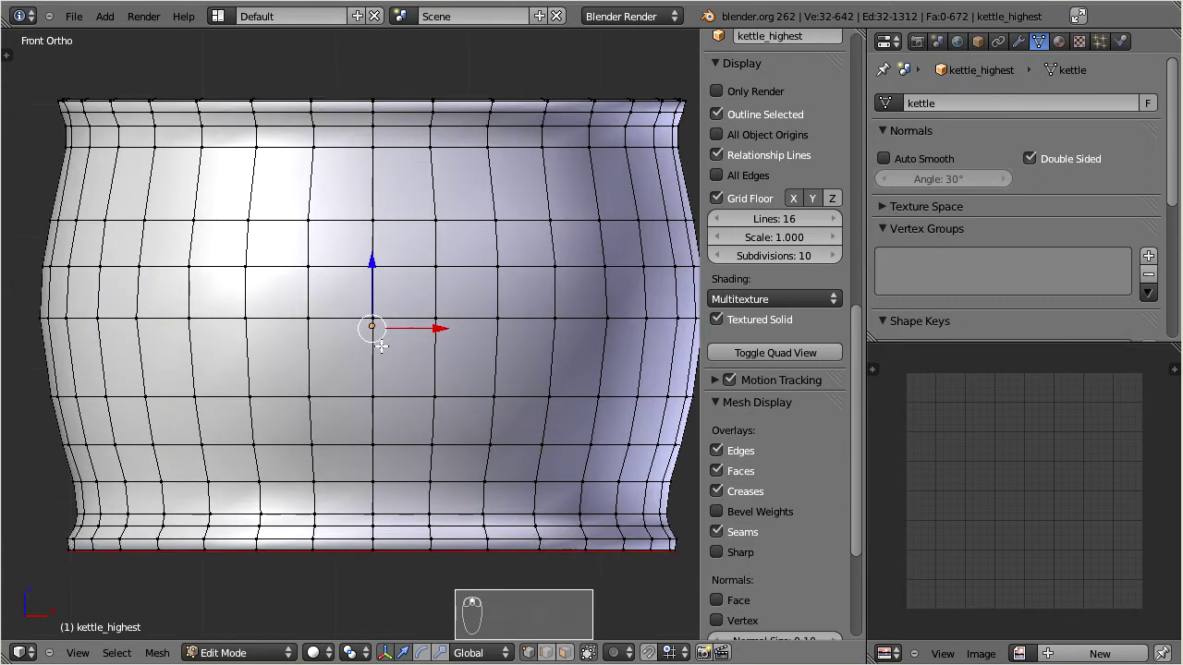
Mark a vertical side edge loop as a seam, excluding the top and bottom cap centre vertices.
alt+right_click(374, 361)
scroll(374, 360, down, 2)
middle_drag(374, 361, 547, 397)
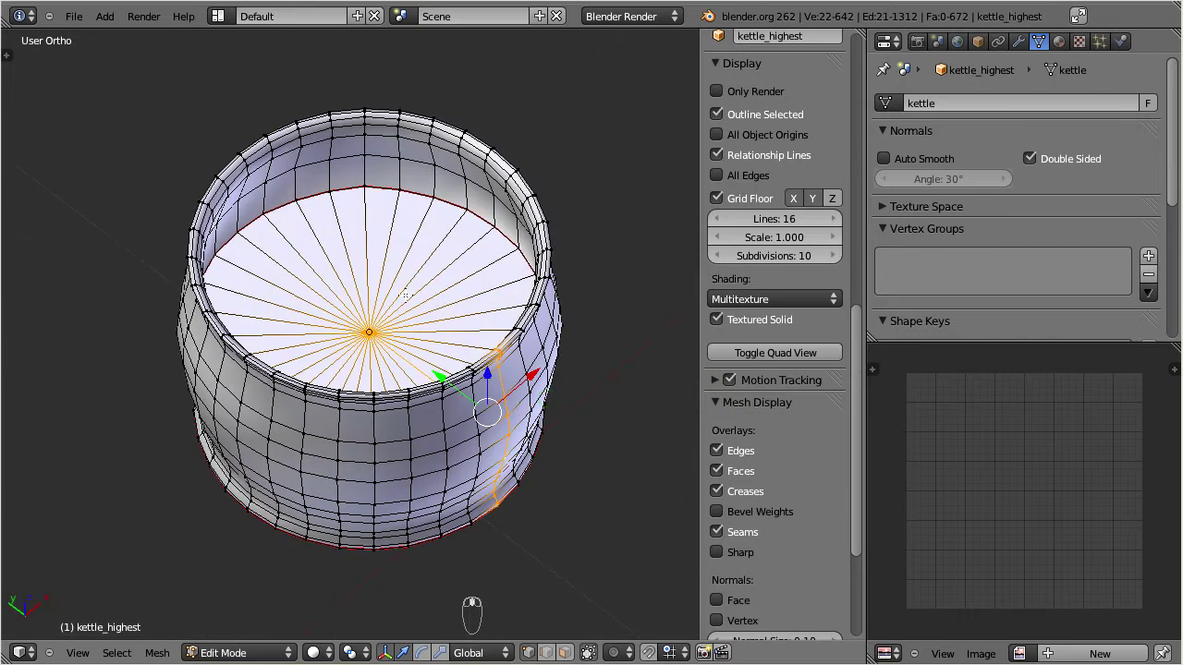
shift+right_click(372, 329)
middle_drag(378, 422, 416, 335)
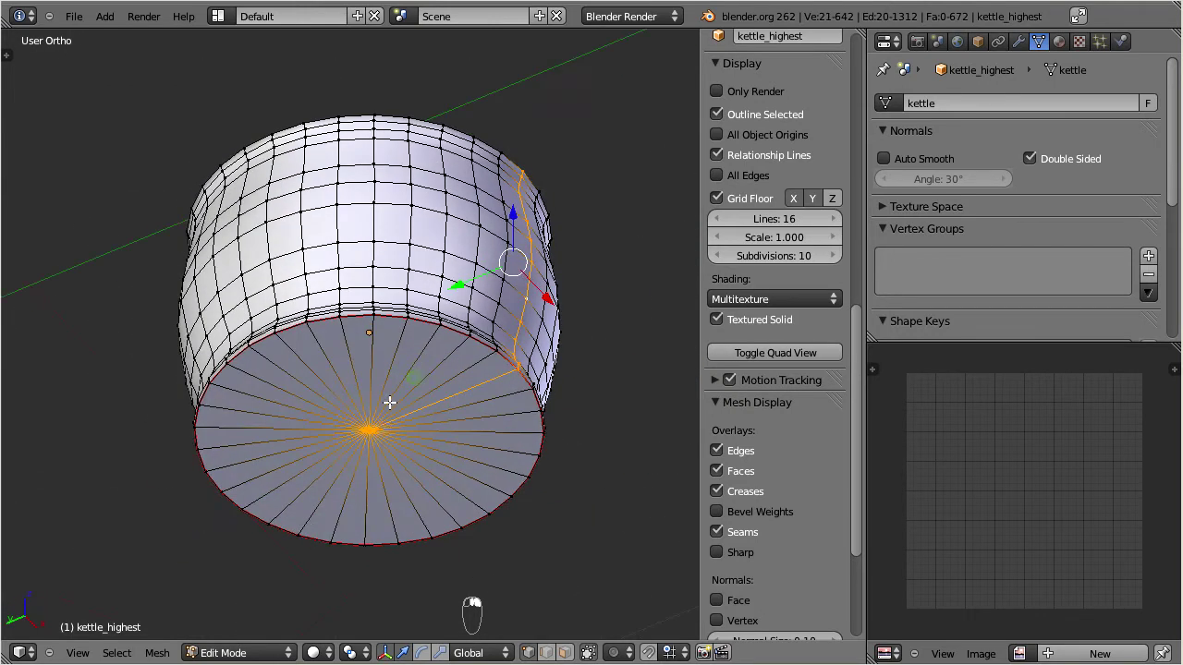
shift+right_click(361, 429)
middle_drag(361, 429, 283, 378)
key(ctrl+e)
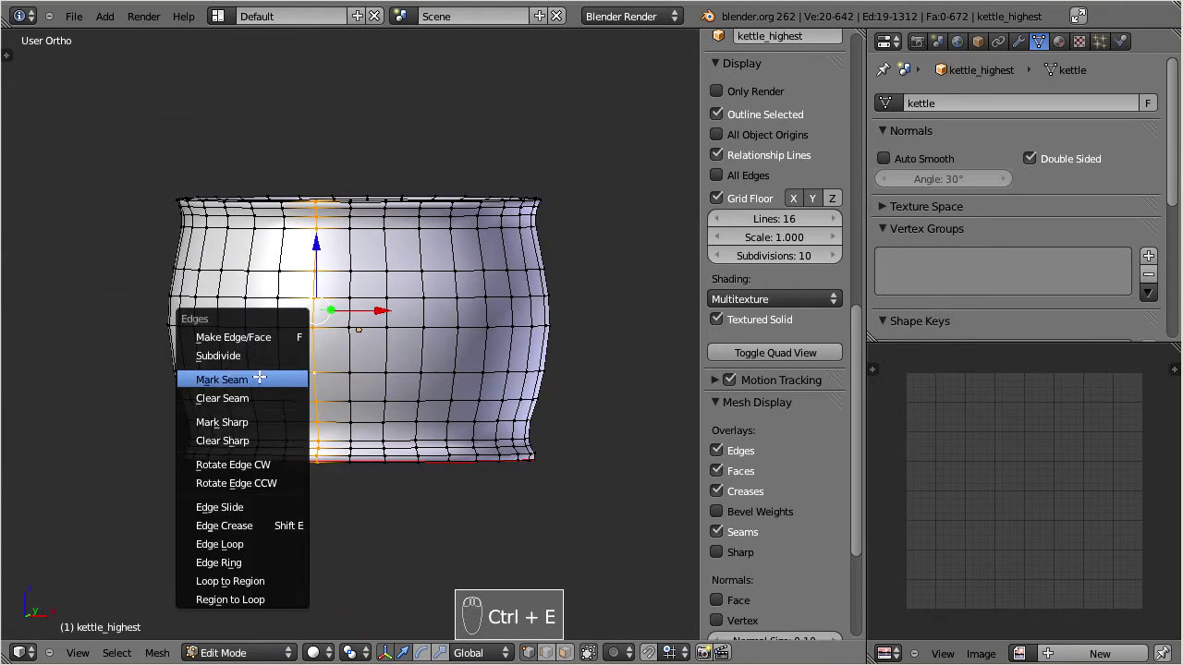
click(282, 379)
middle_drag(422, 361, 602, 426)
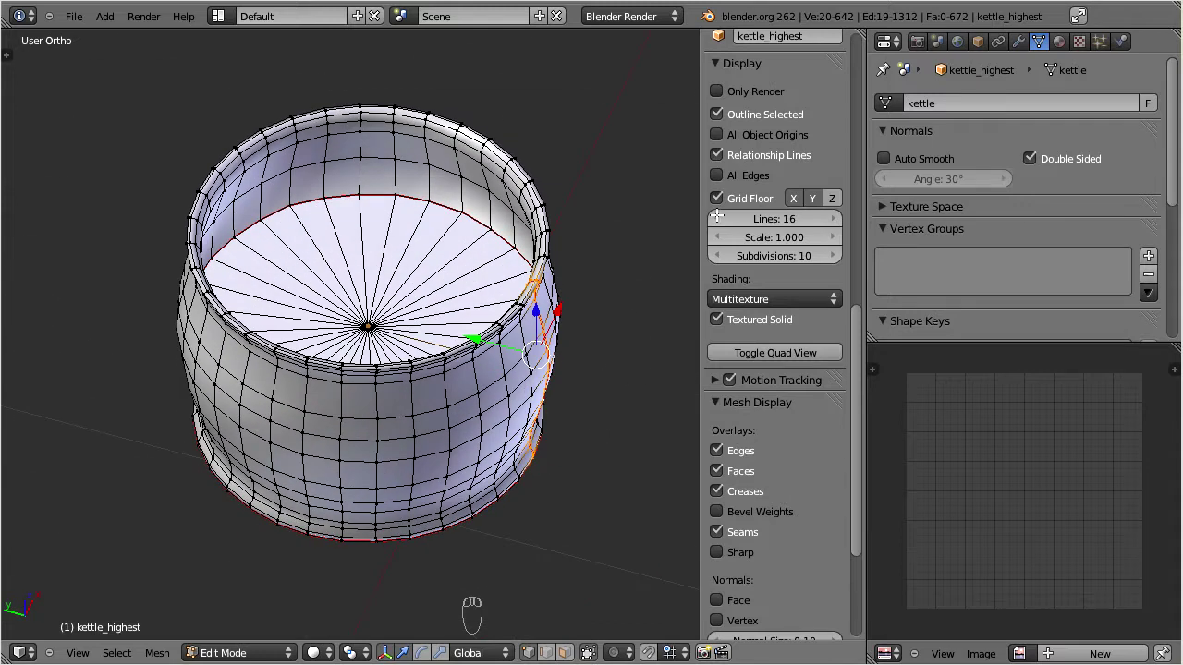
Add three empty material slots to the kettle.
click(1061, 43)
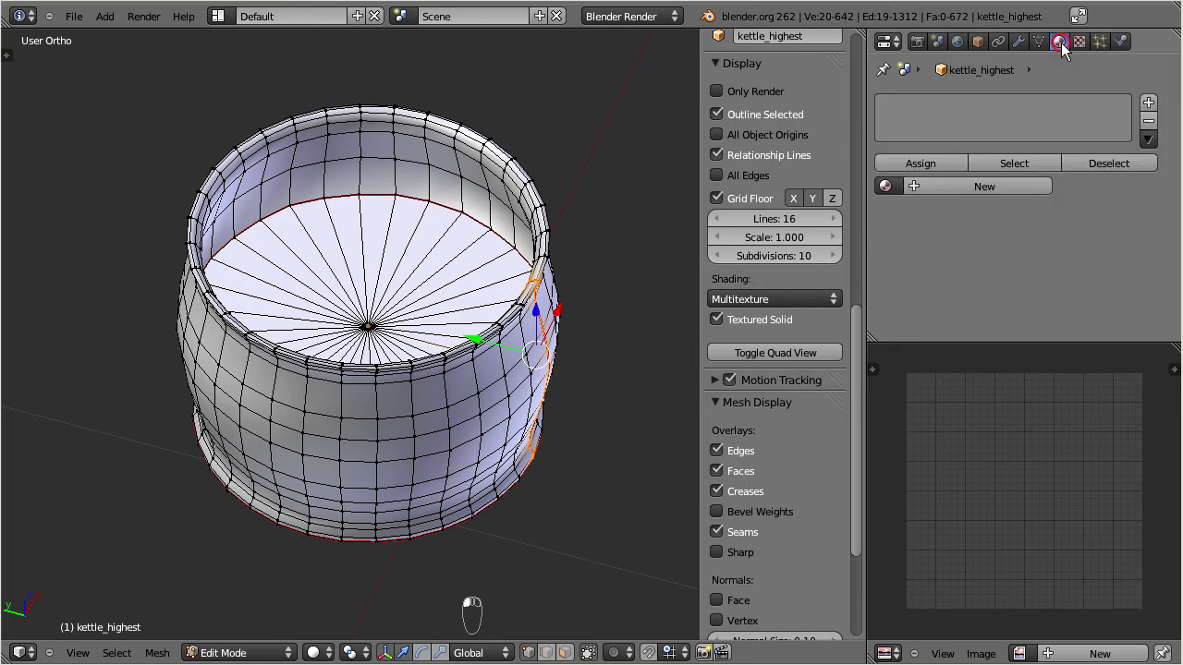
click(1147, 102)
click(1149, 103)
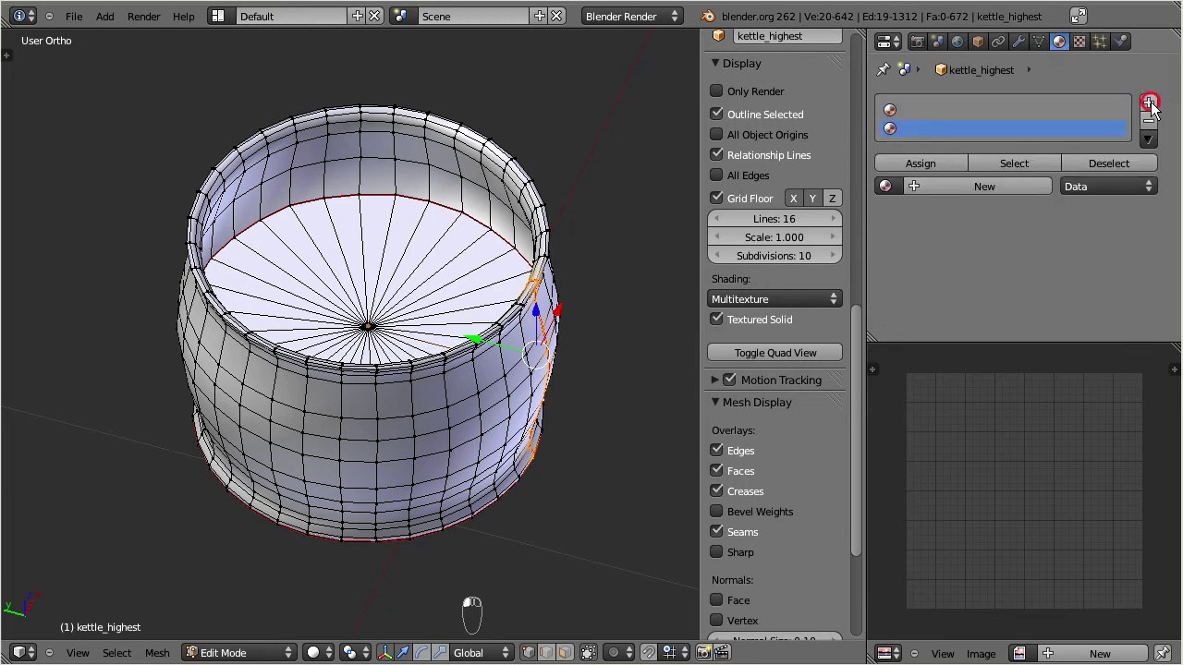
click(1150, 106)
Load bottom-material, inner-material and Voronoi Copper into slots one to three, then use face select.
click(929, 109)
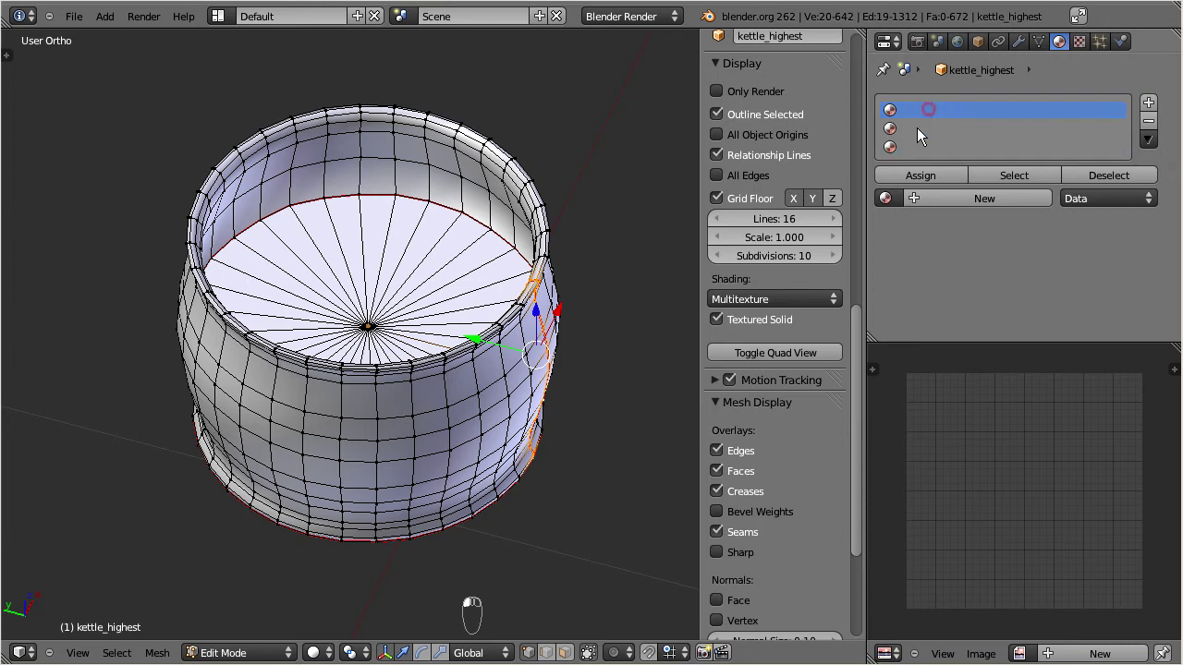
click(887, 198)
click(986, 235)
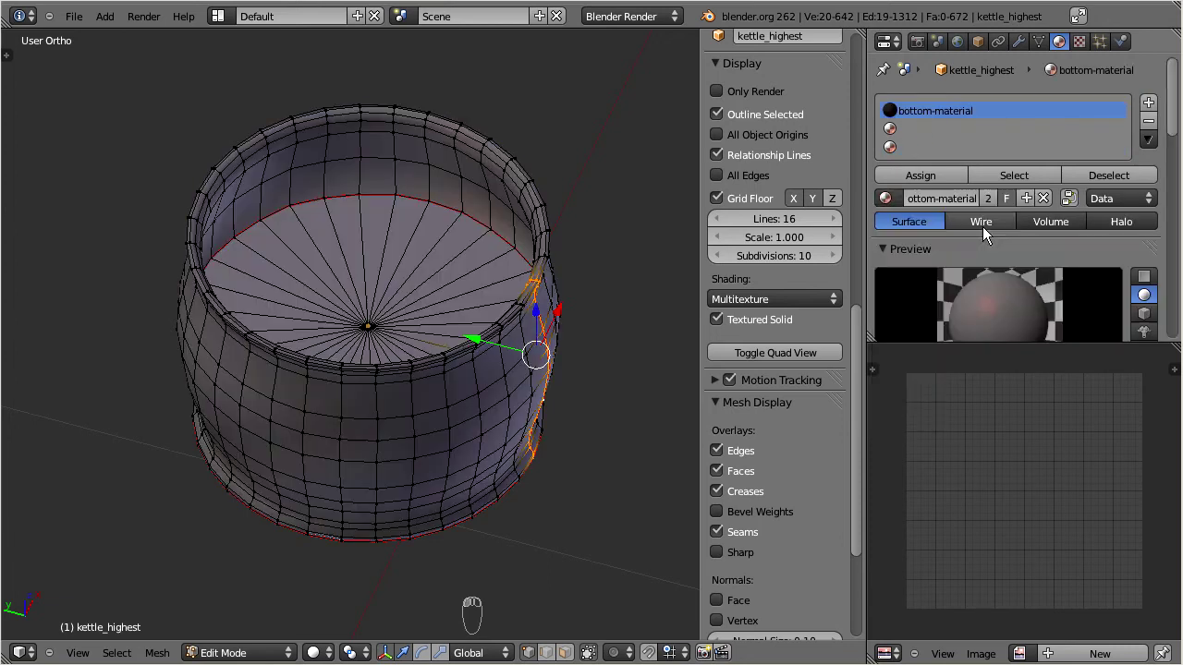
click(897, 128)
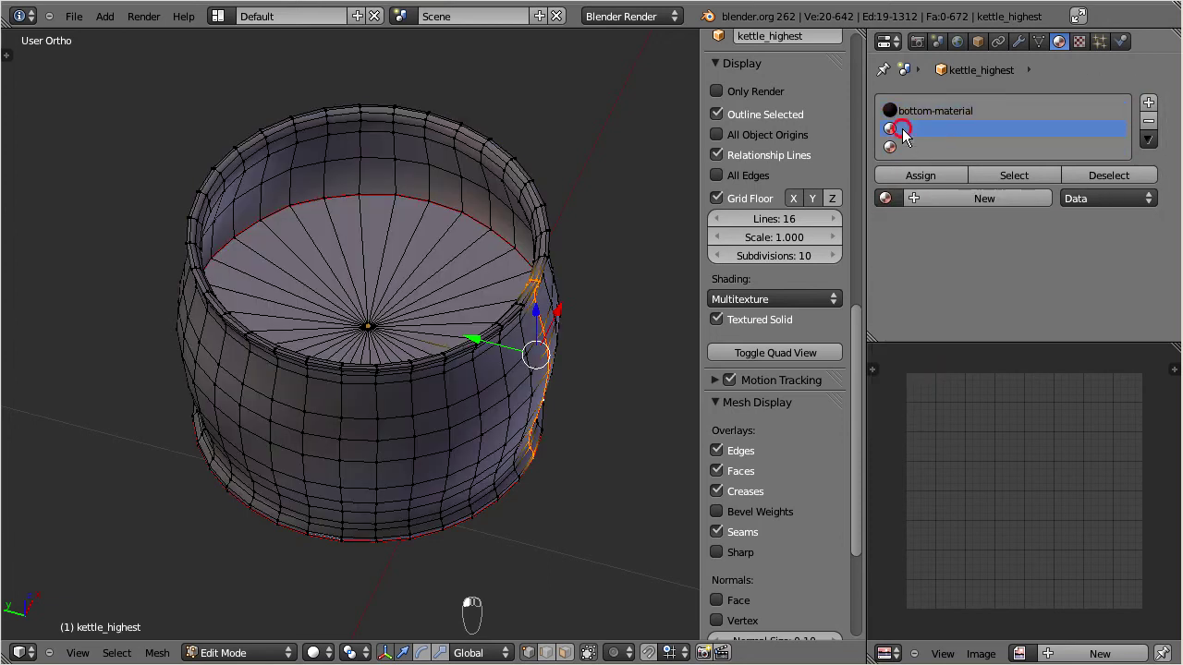
click(887, 199)
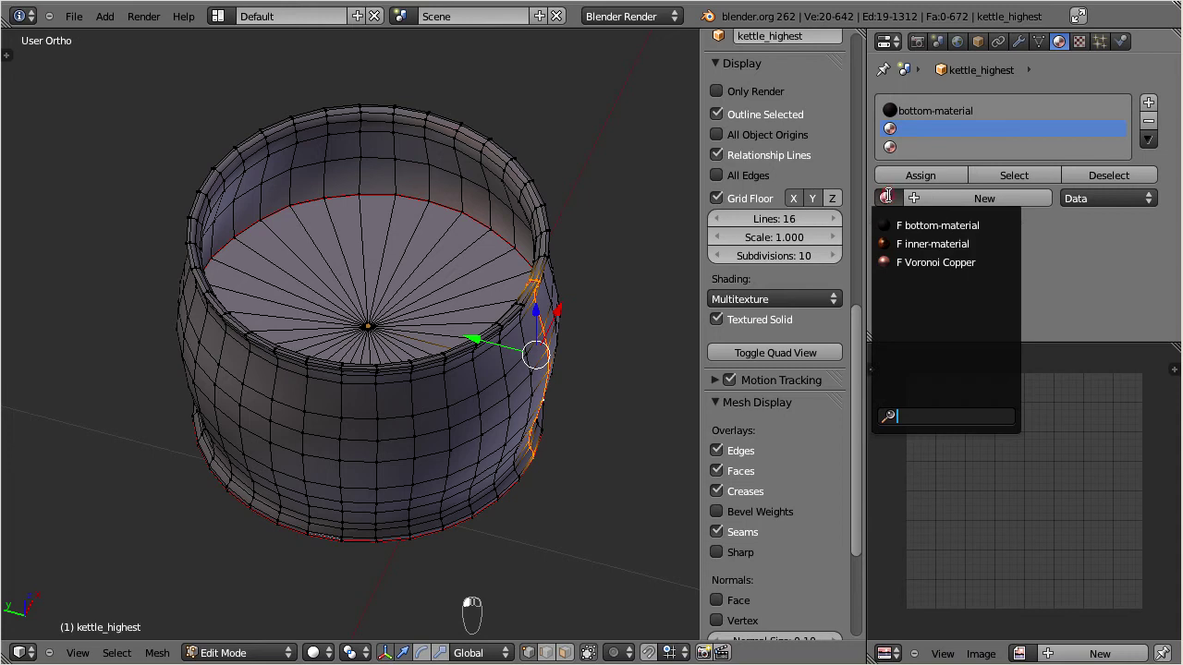
click(991, 244)
click(895, 147)
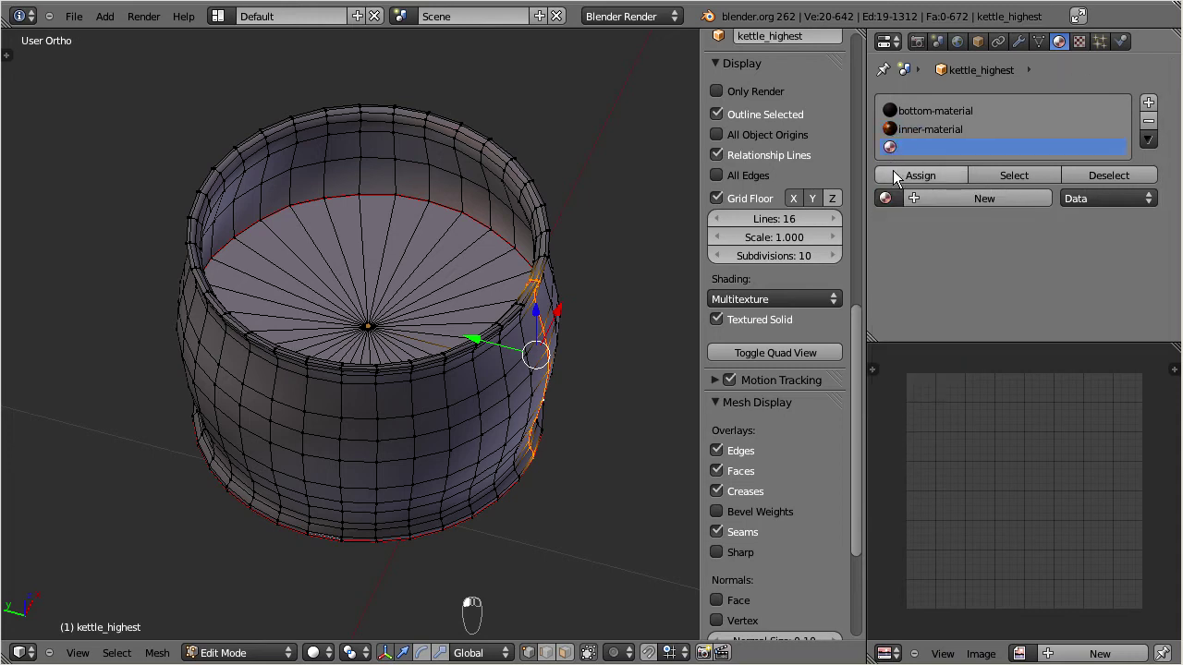
click(886, 199)
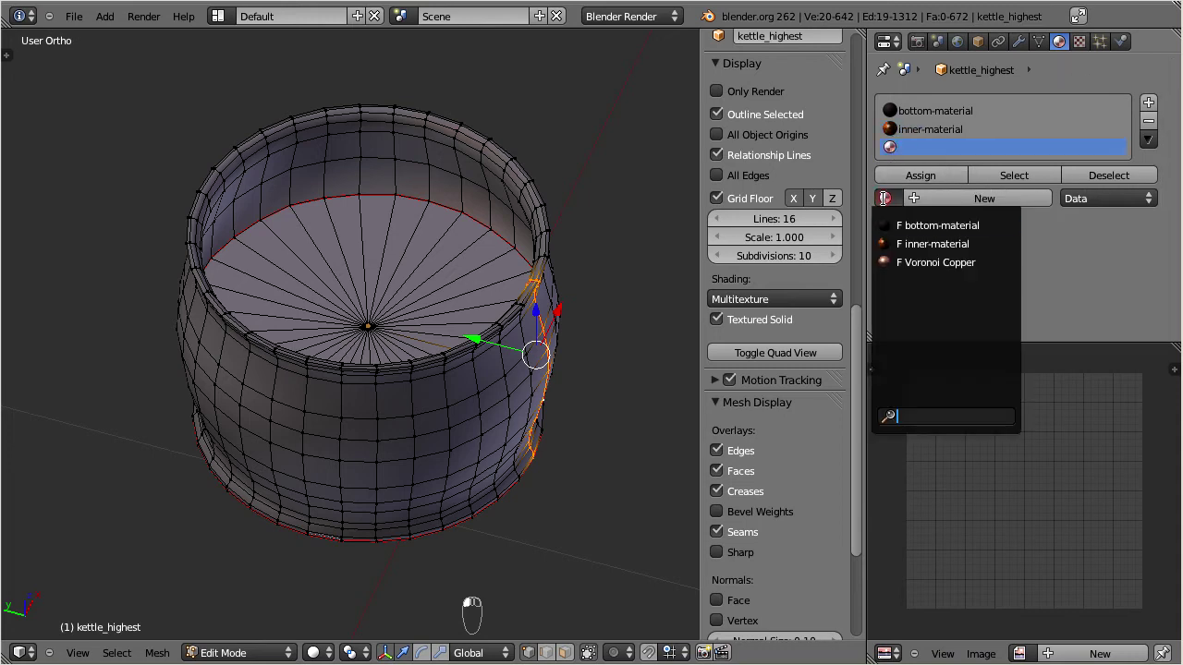
click(976, 263)
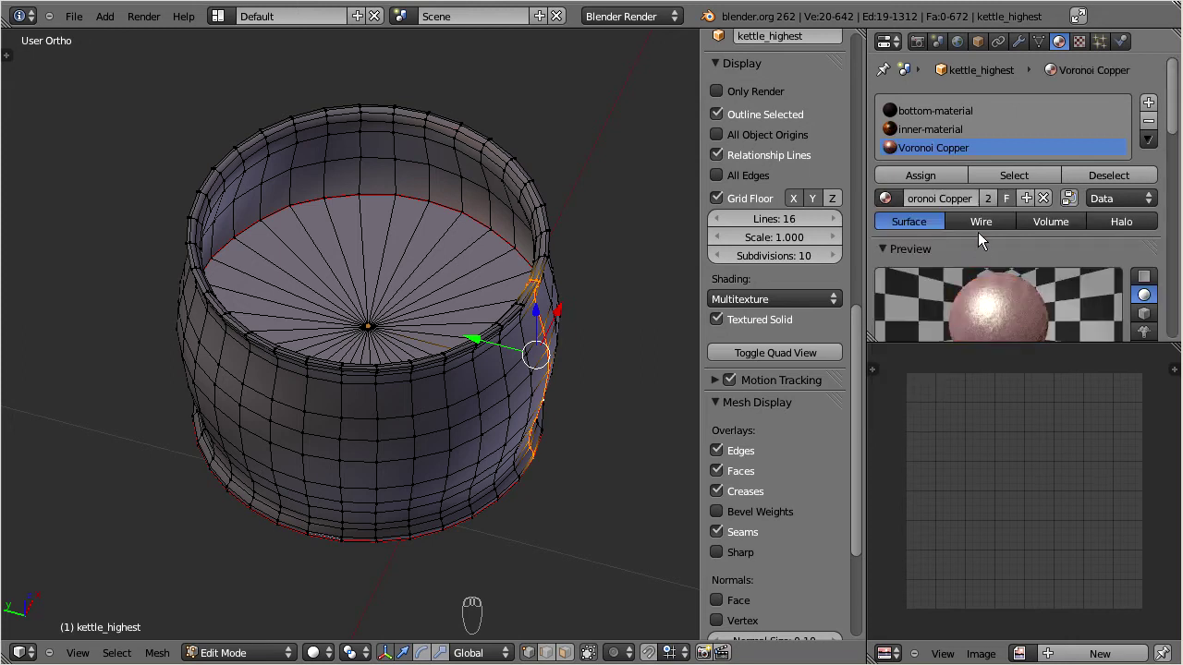
click(565, 653)
Assign Voronoi Copper to the kettle's linked side faces and hide them.
middle_drag(448, 471, 395, 460)
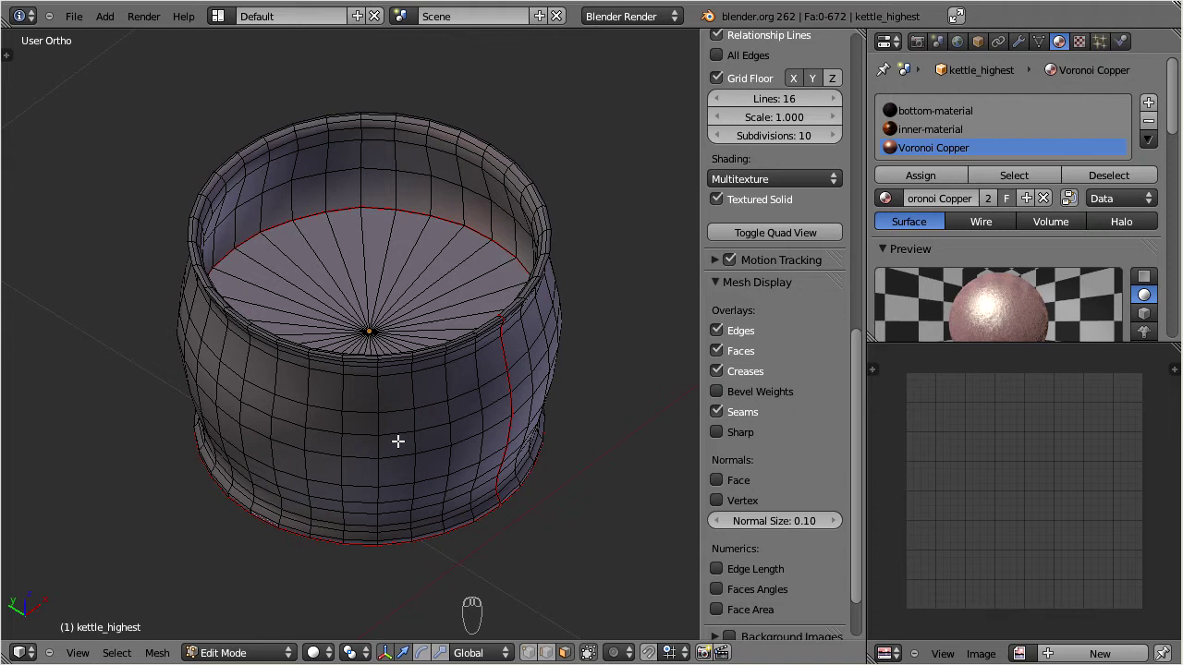
key(l)
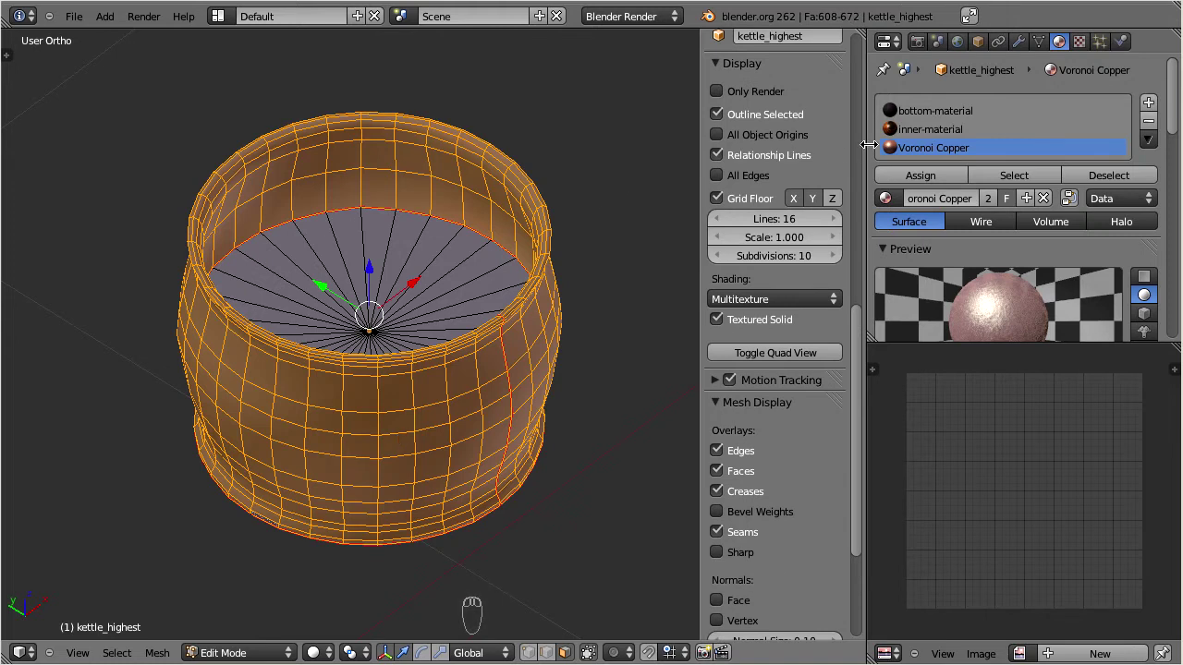
click(944, 176)
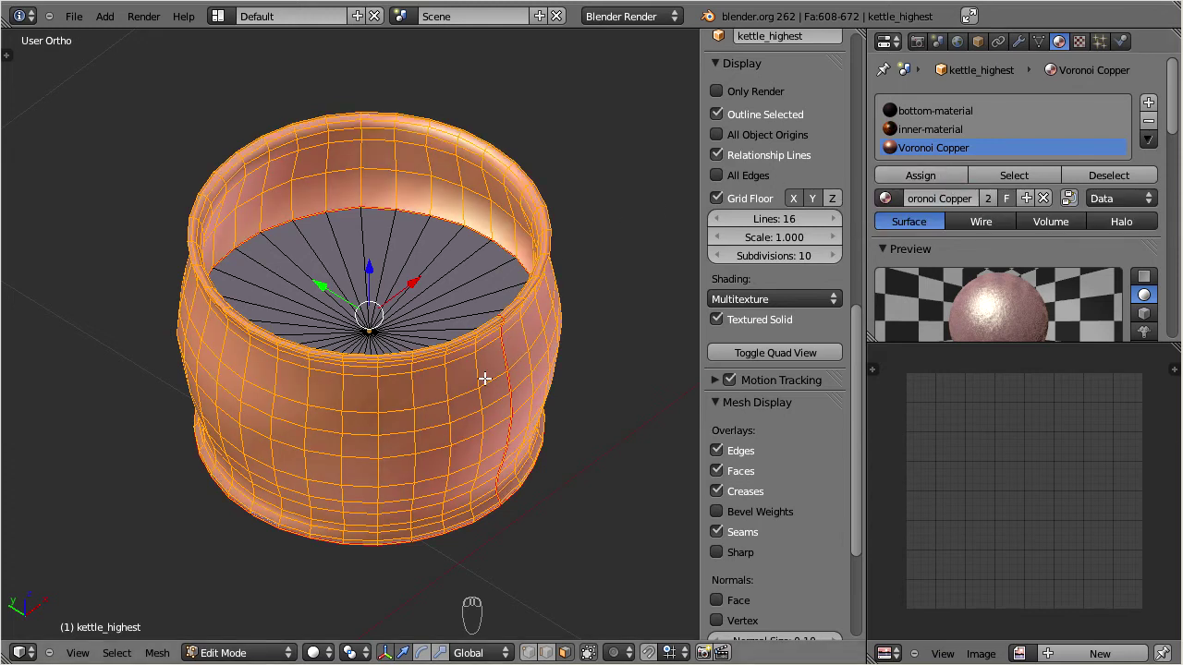
key(h)
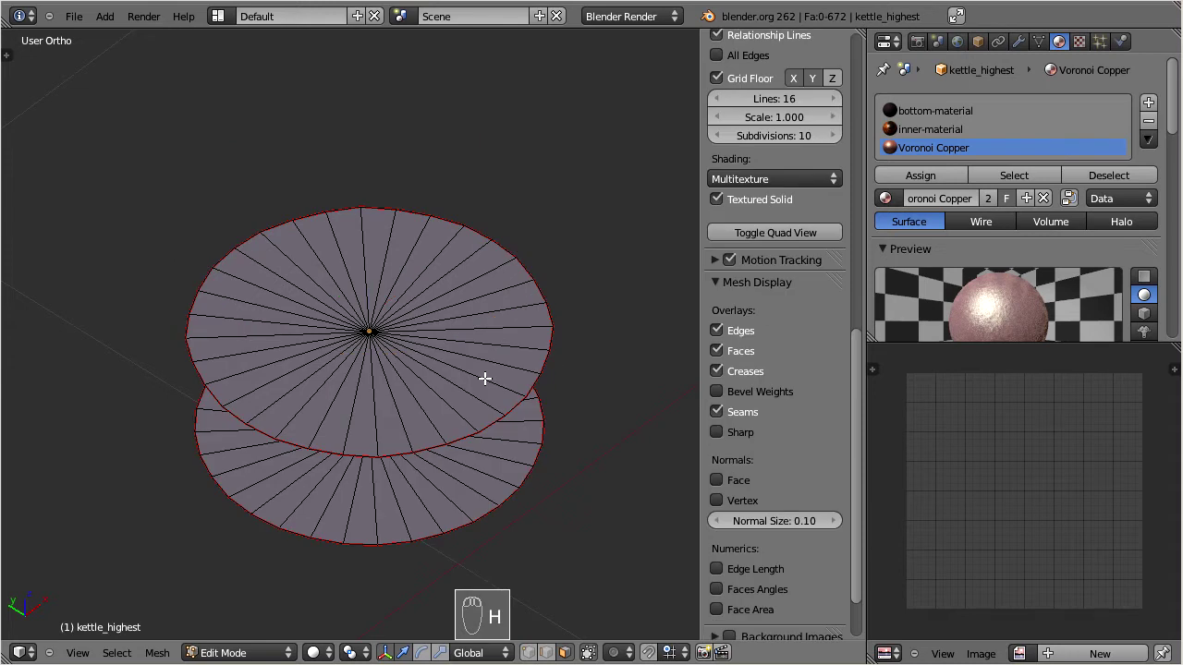
Assign inner-material to the top disc faces and hide them.
key(l)
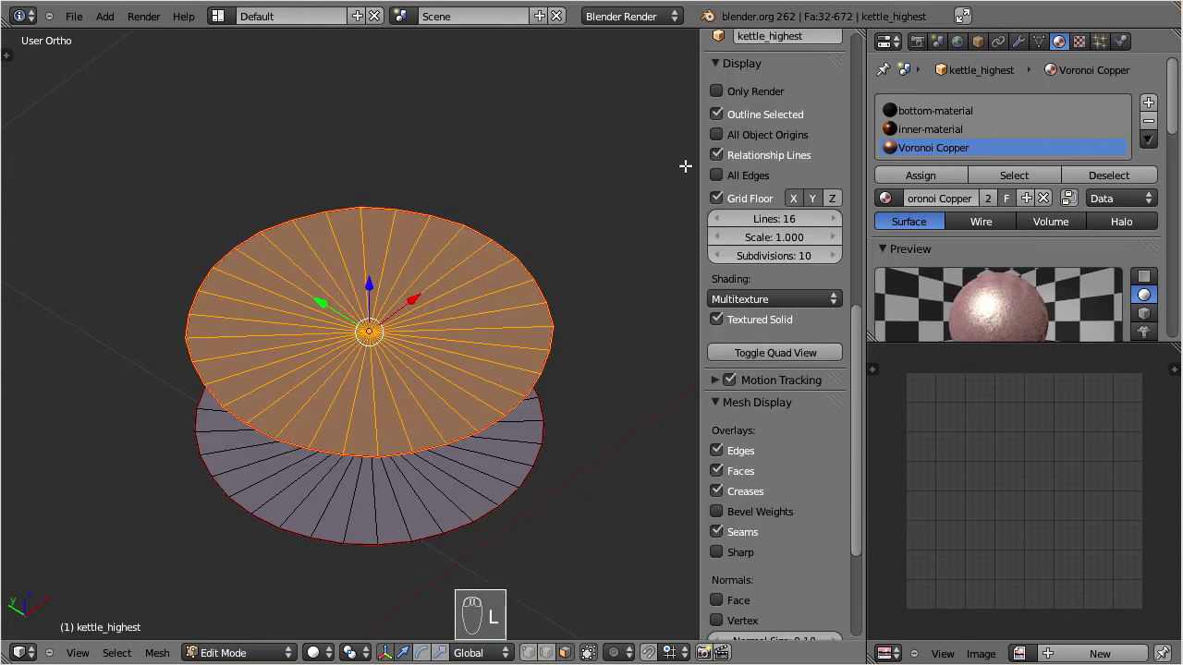
click(927, 129)
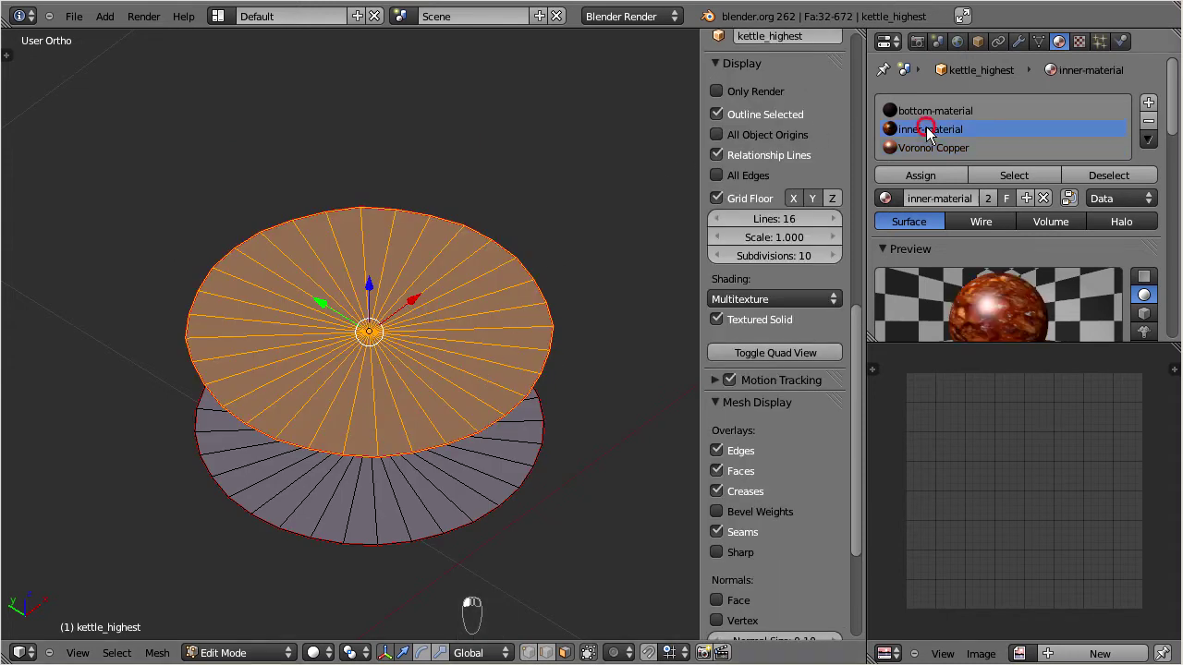
click(921, 174)
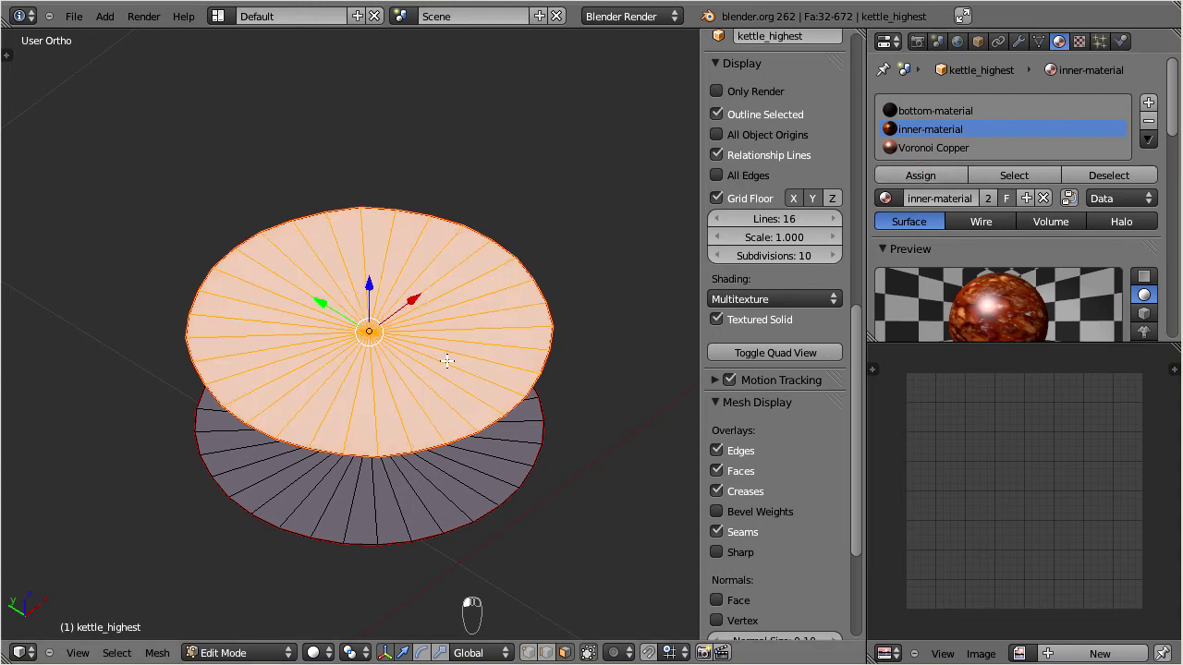
key(h)
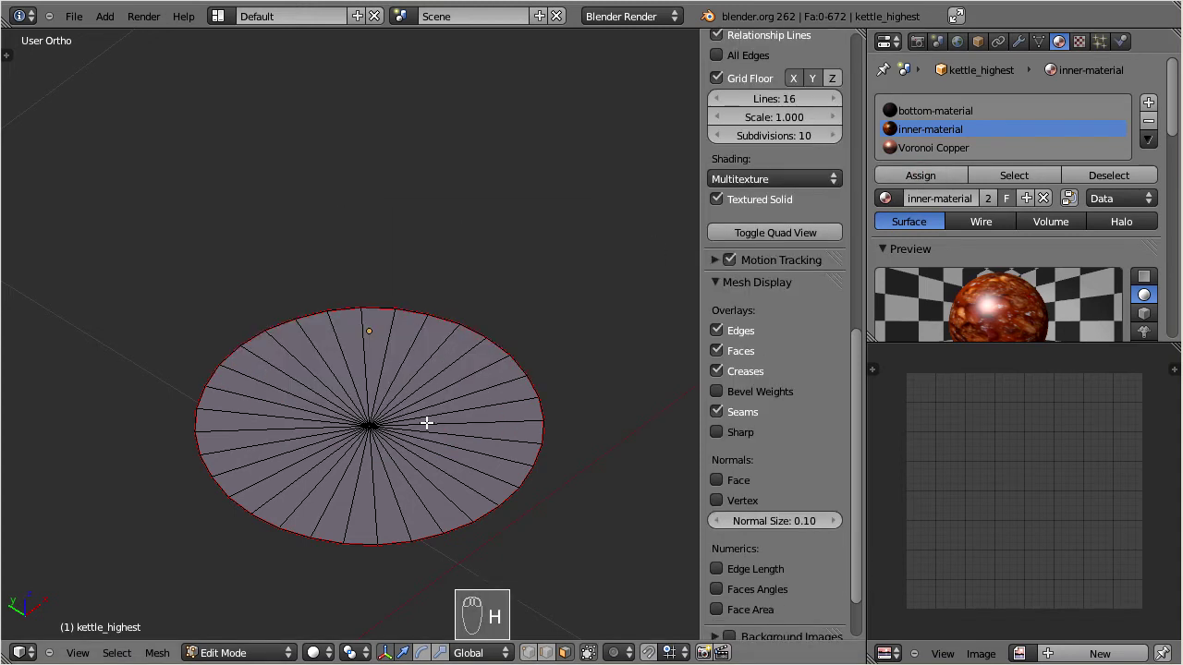
Assign bottom-material to the remaining bottom disc, then unhide all geometry.
key(l)
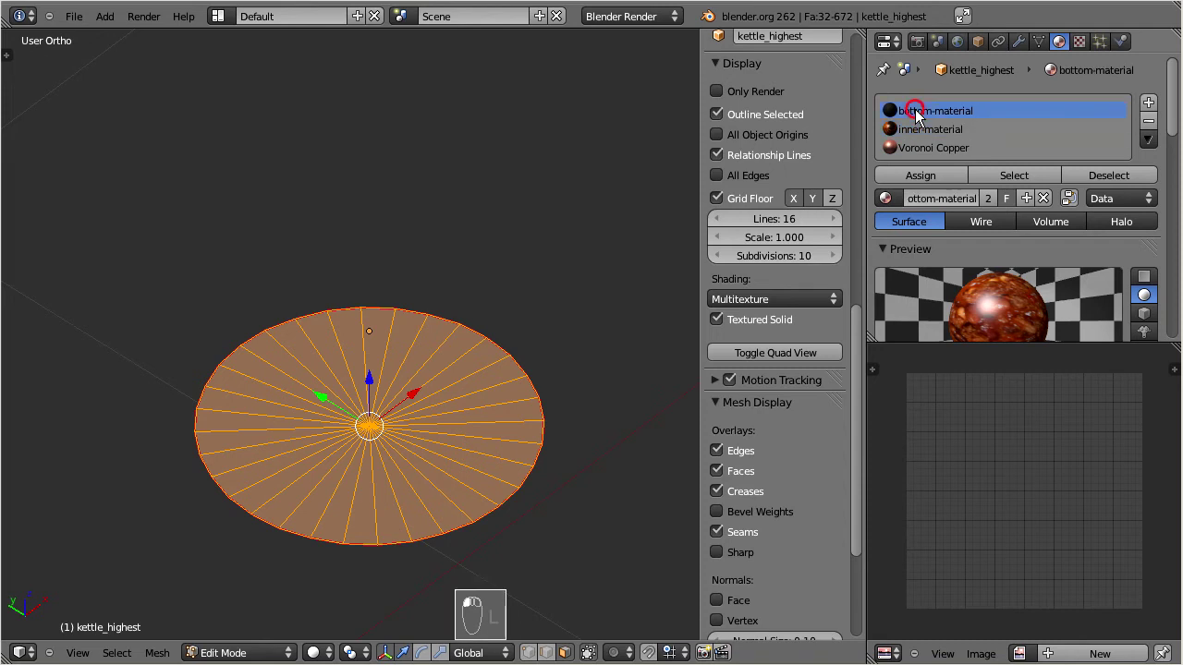
click(915, 111)
click(918, 174)
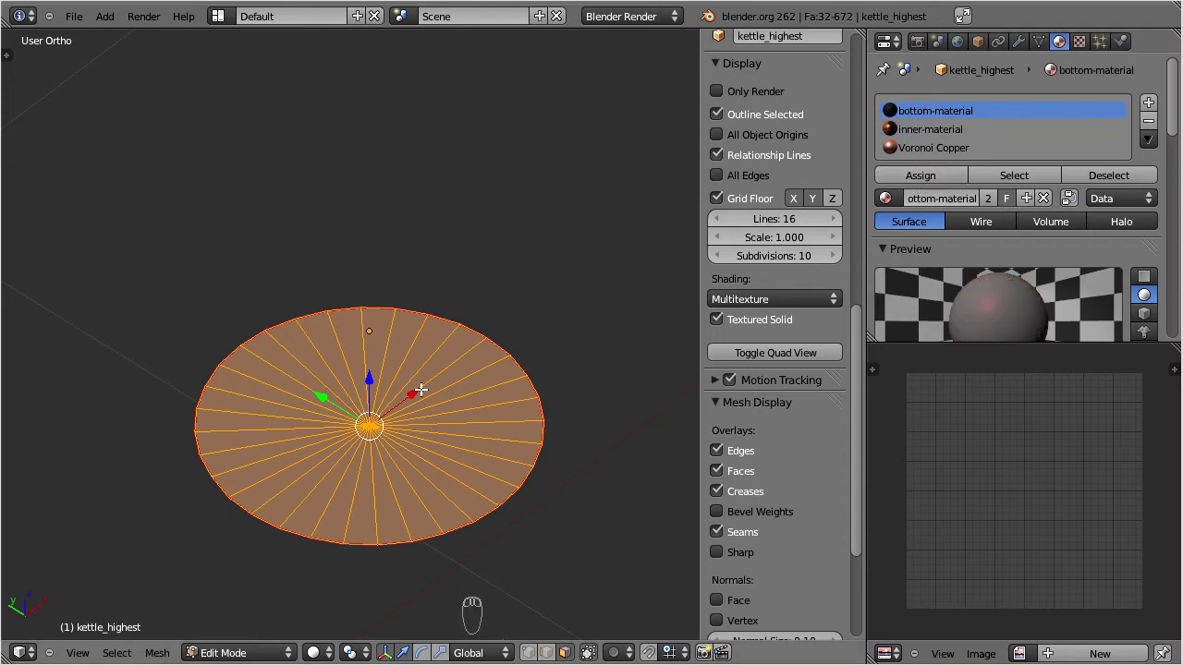
key(alt+h)
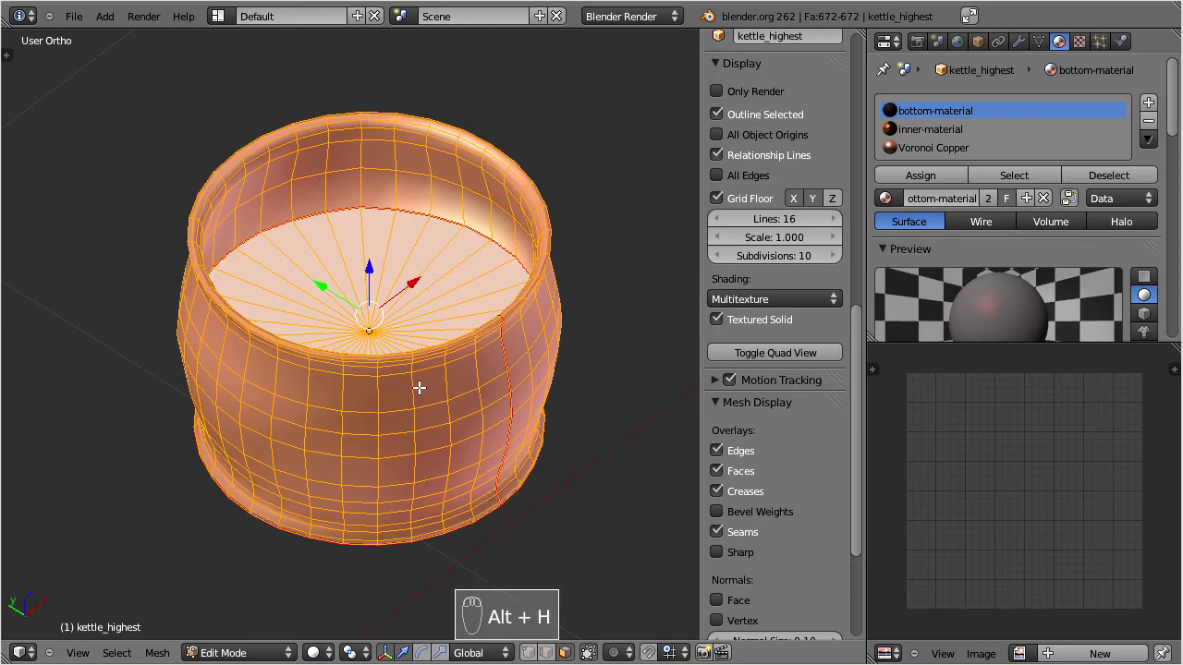
middle_drag(388, 415, 455, 356)
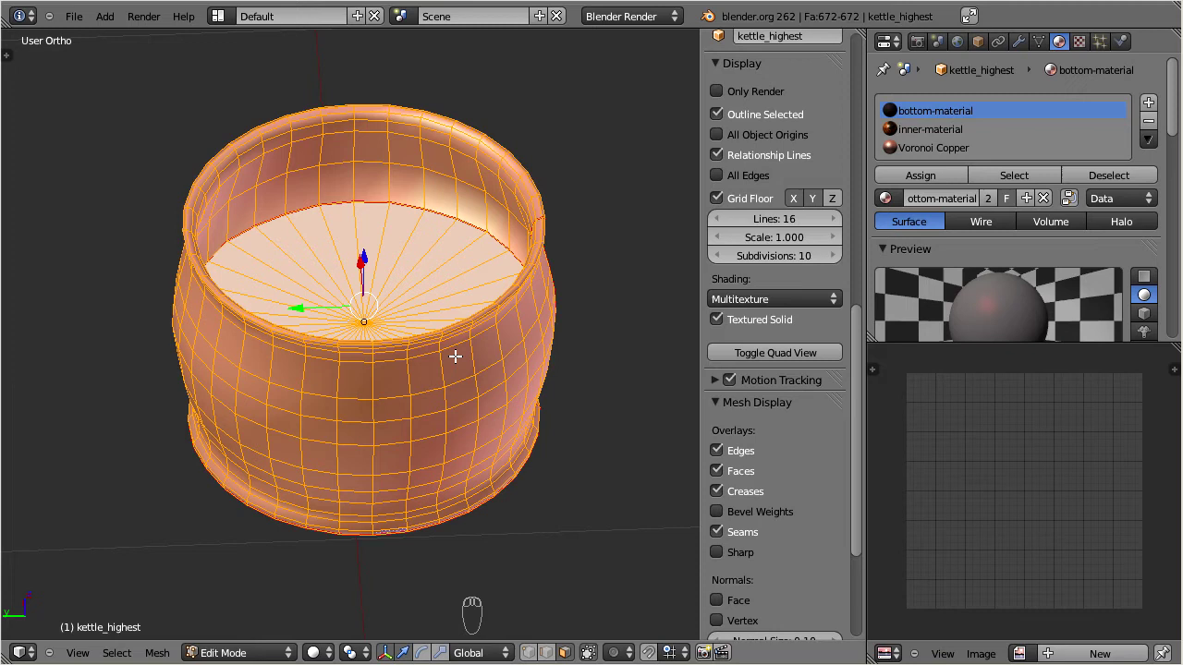
click(245, 652)
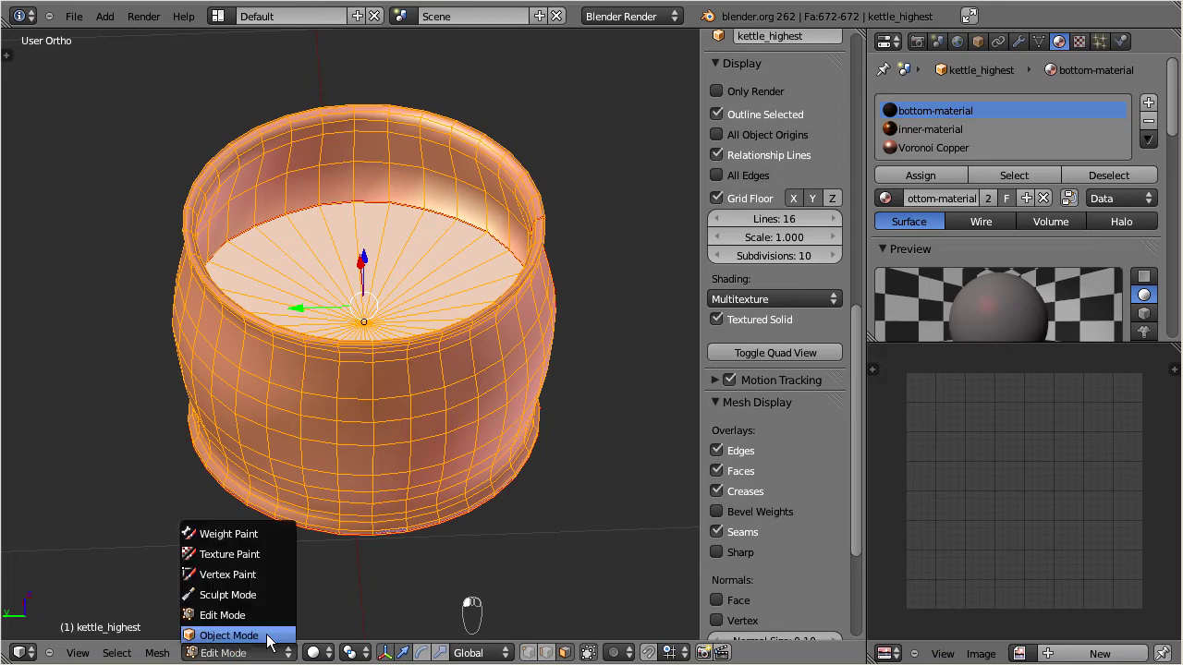
Return to Object Mode, make the scene lamp a Hemi light, and keep Solid viewport shading.
click(273, 636)
scroll(407, 347, down, 12)
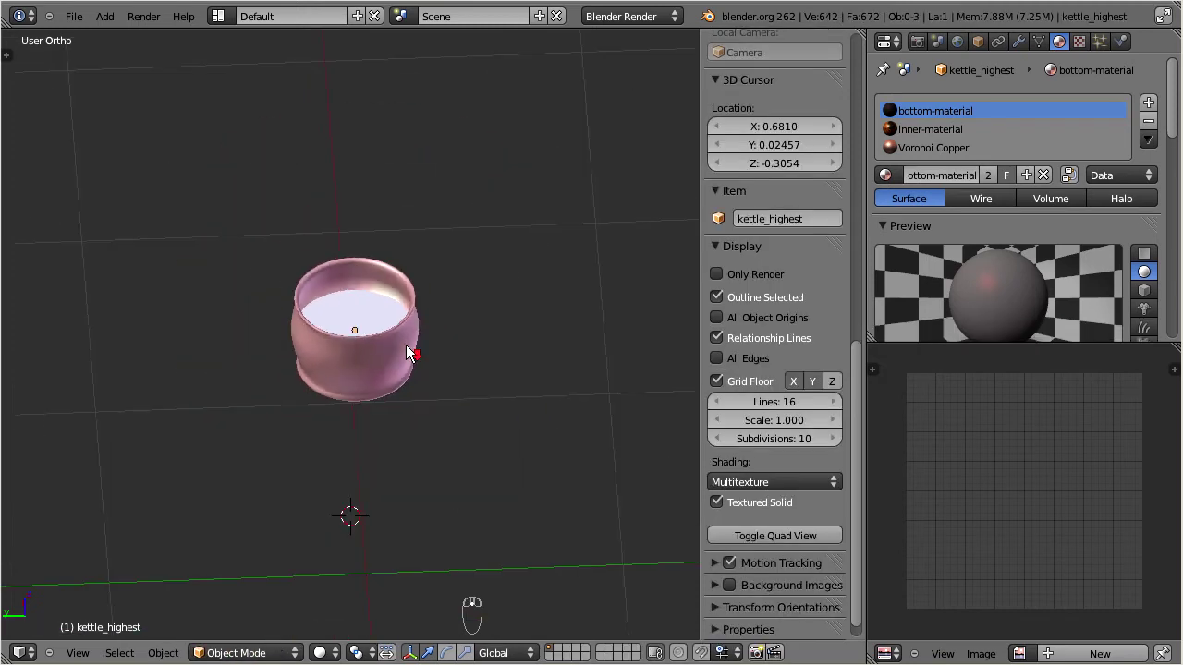
middle_drag(407, 340, 338, 133)
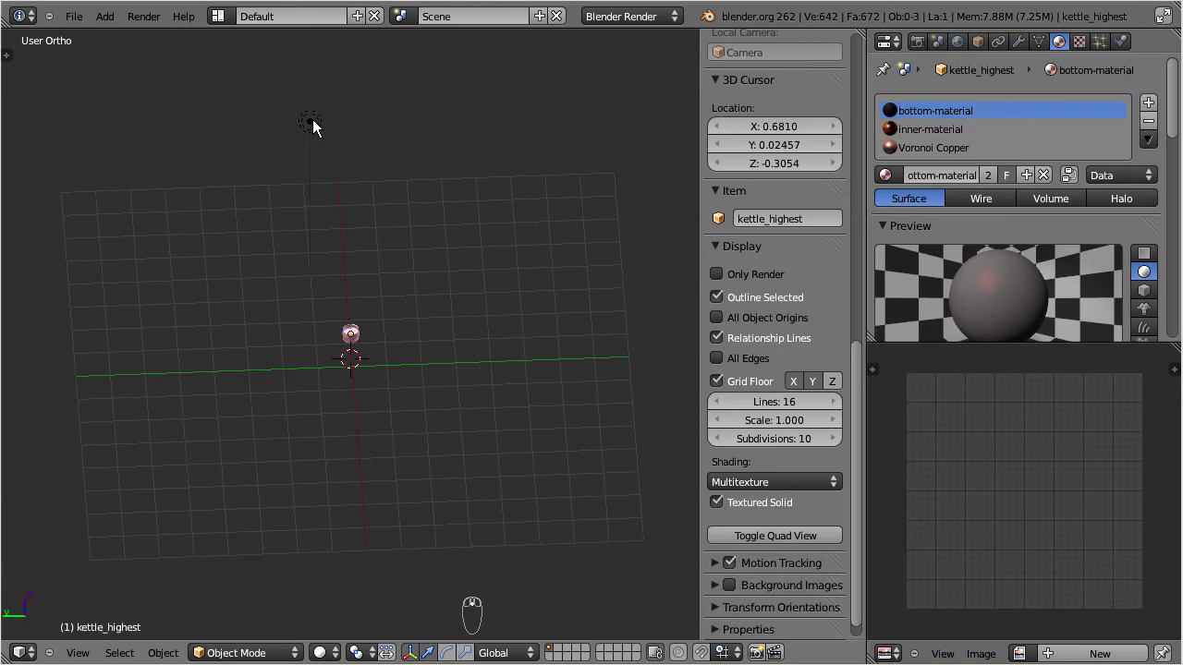
right_click(312, 126)
scroll(395, 317, up, 7)
scroll(392, 315, up, 10)
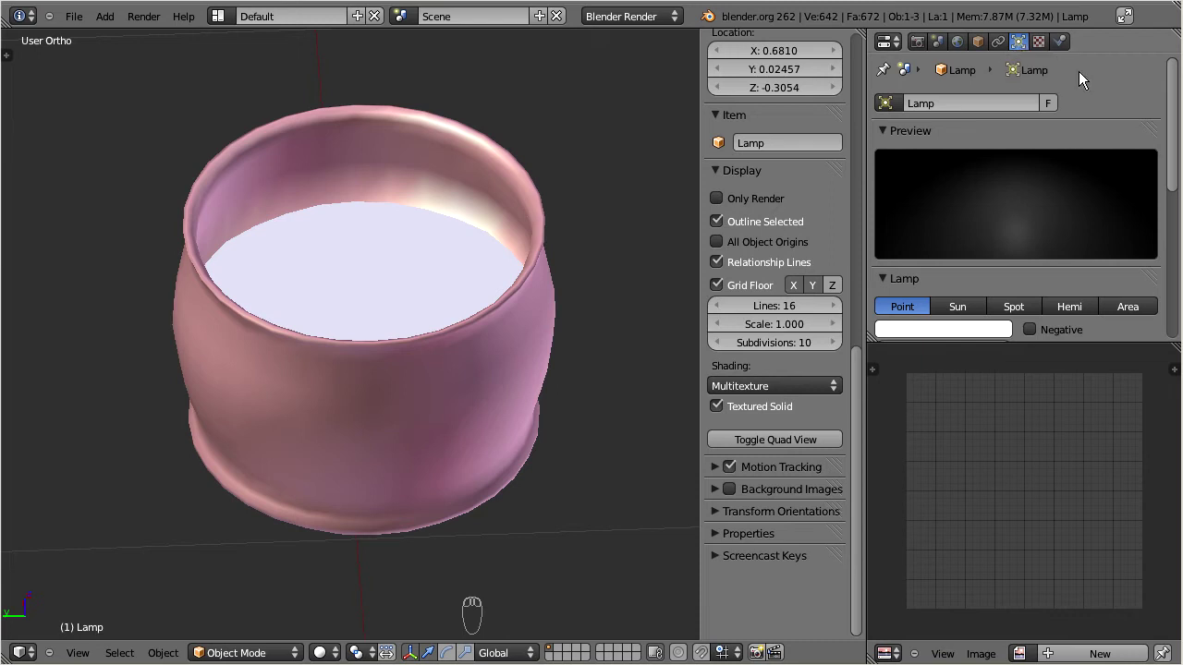
drag(1176, 89, 1172, 115)
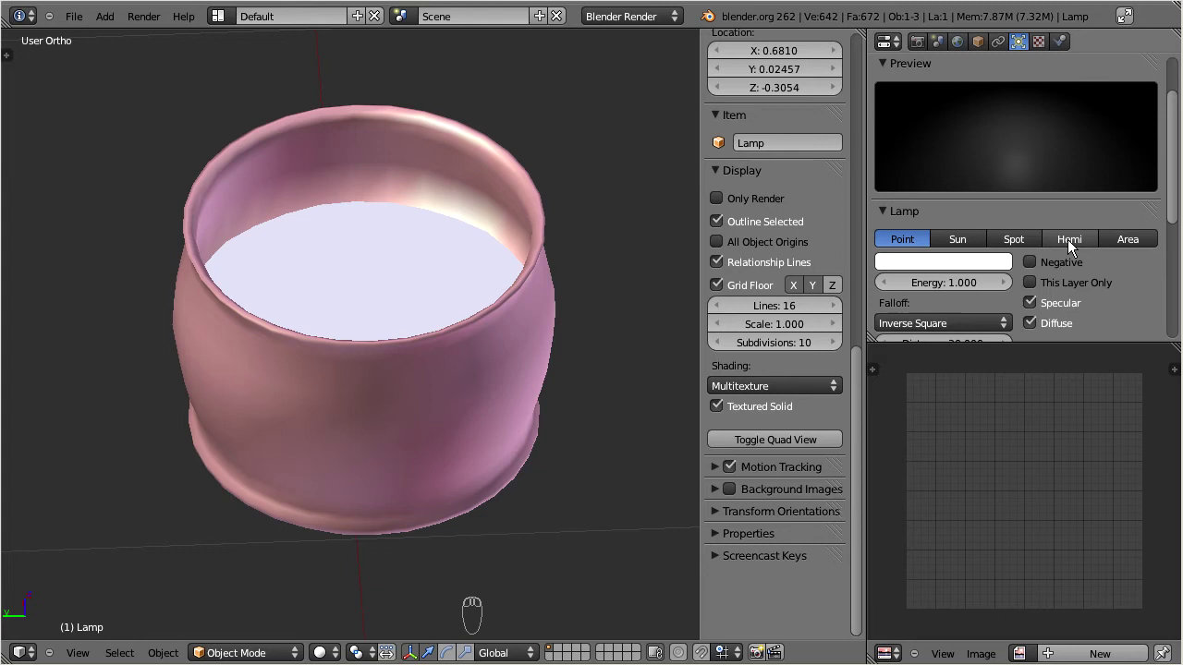
click(1067, 240)
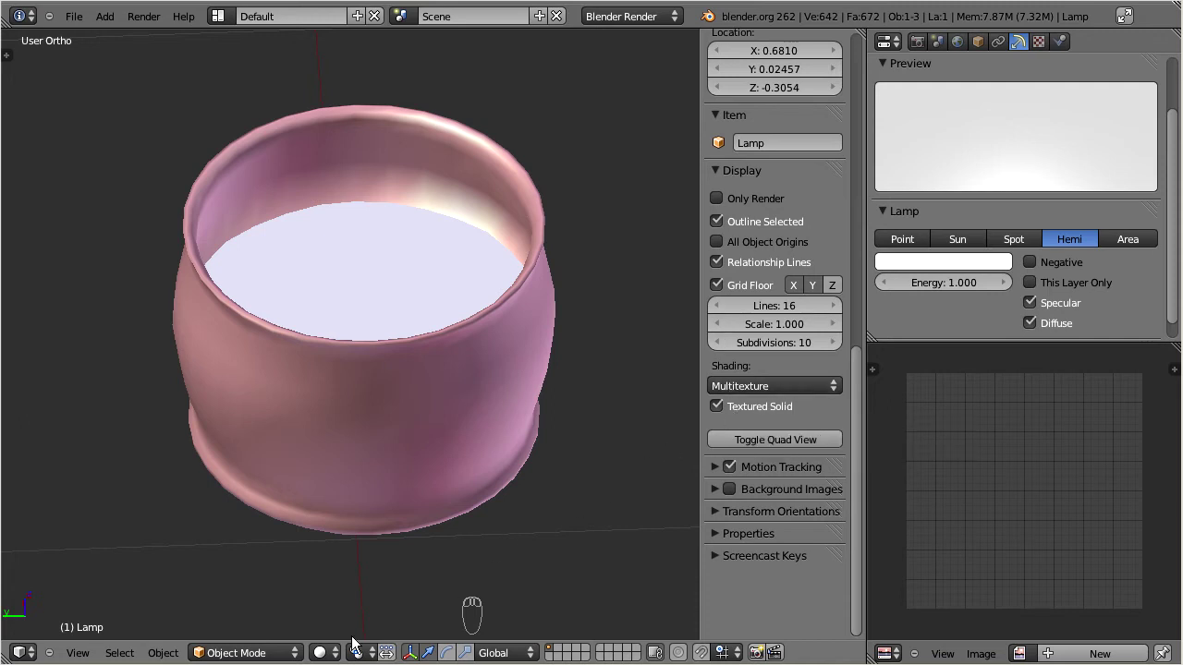
click(325, 654)
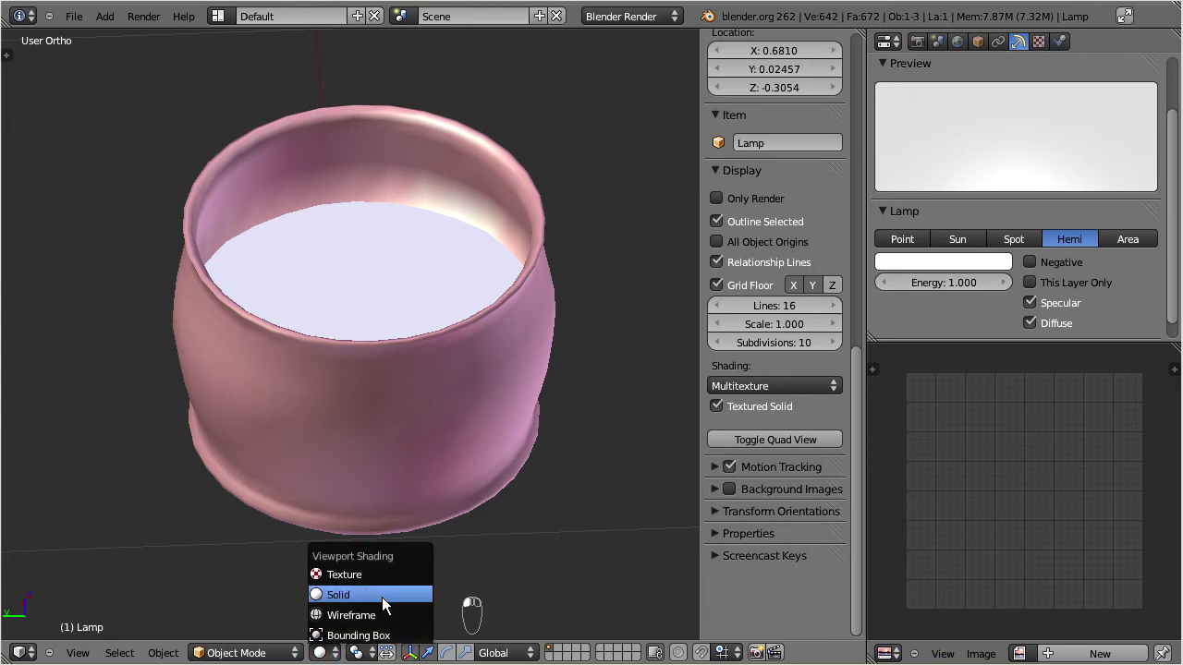
click(382, 597)
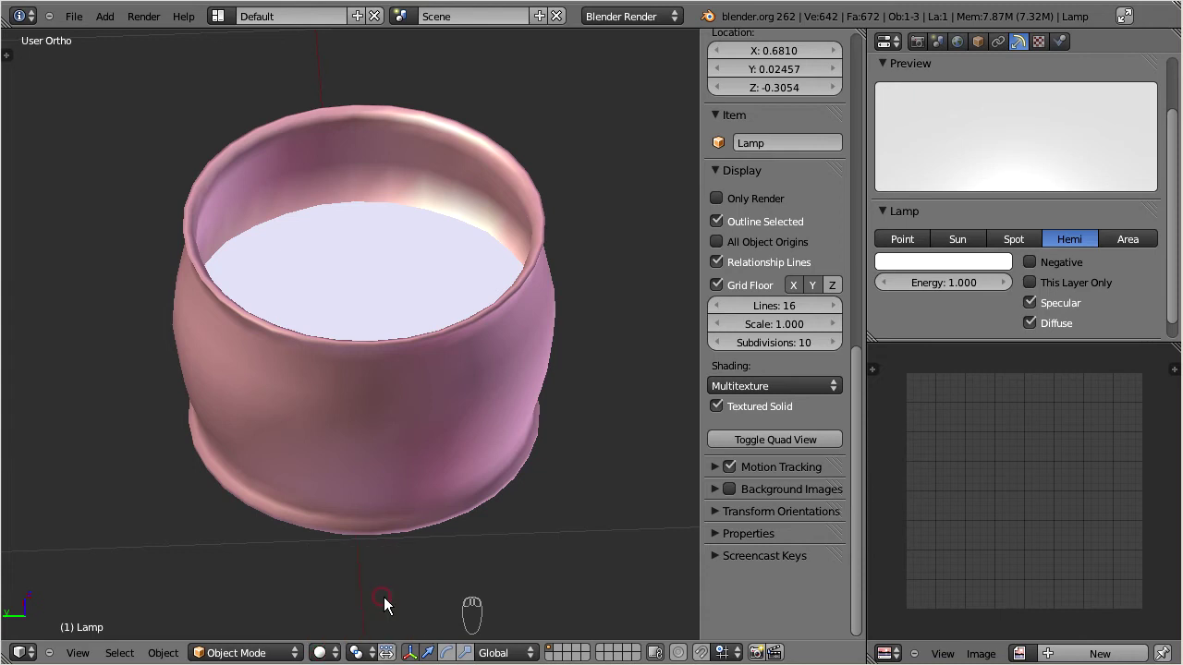
Select kettle_highest and switch it into Edit Mode, ready for UV mapping.
right_click(379, 405)
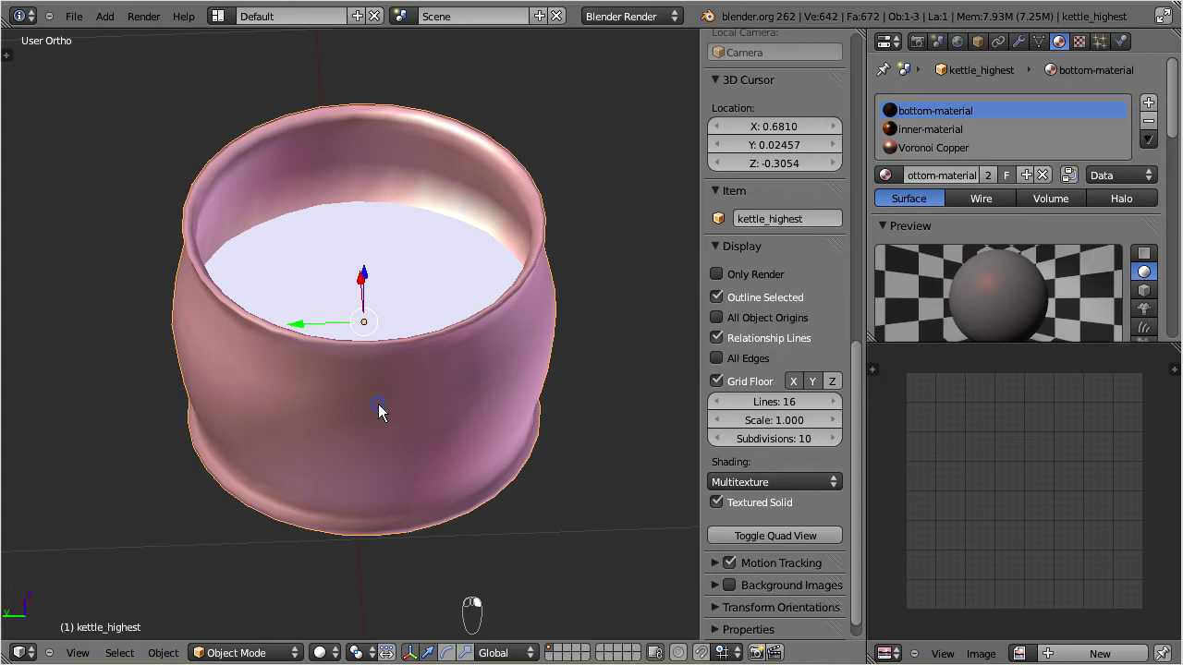
click(249, 652)
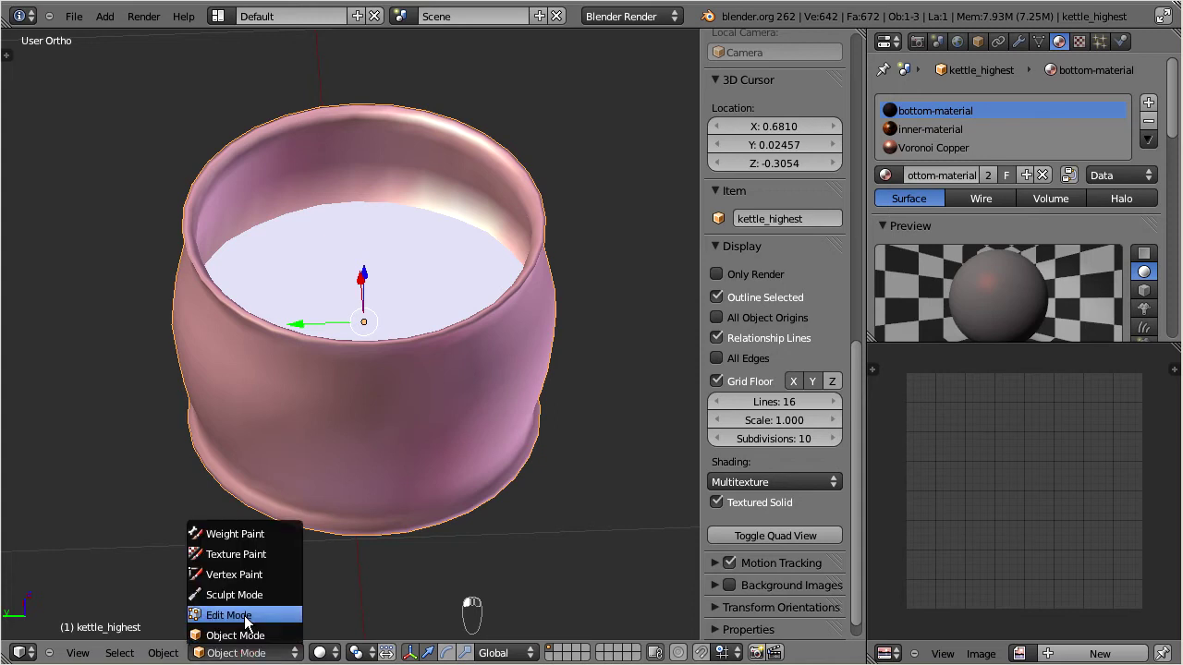
click(246, 616)
middle_drag(483, 379, 431, 392)
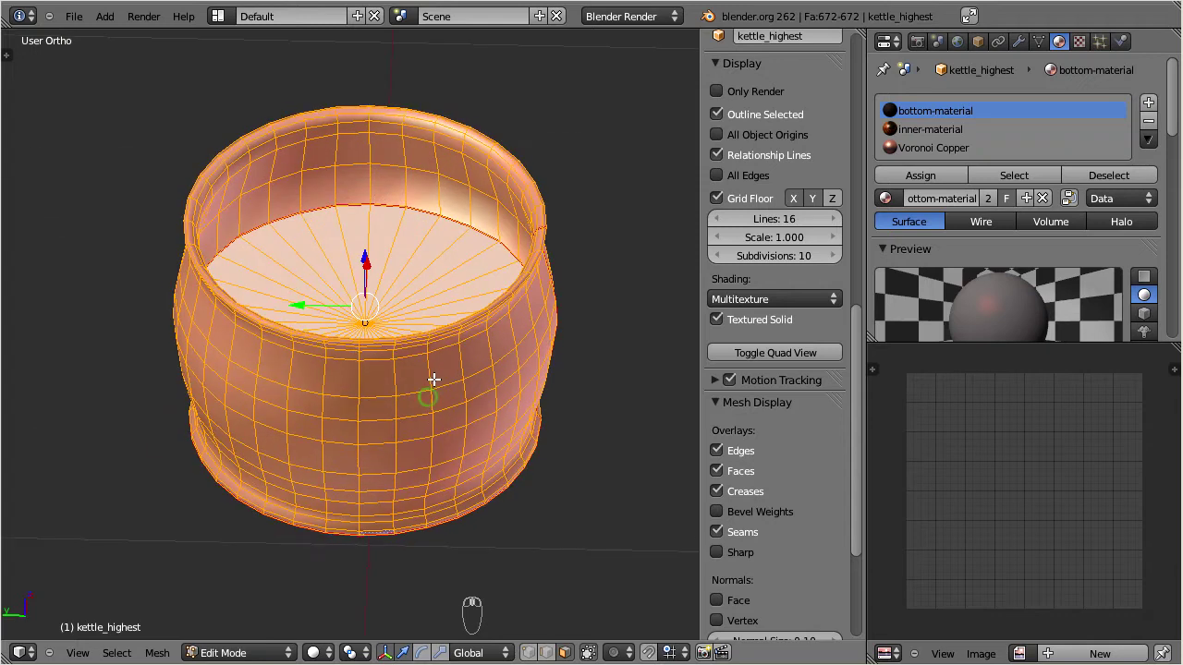
key(u)
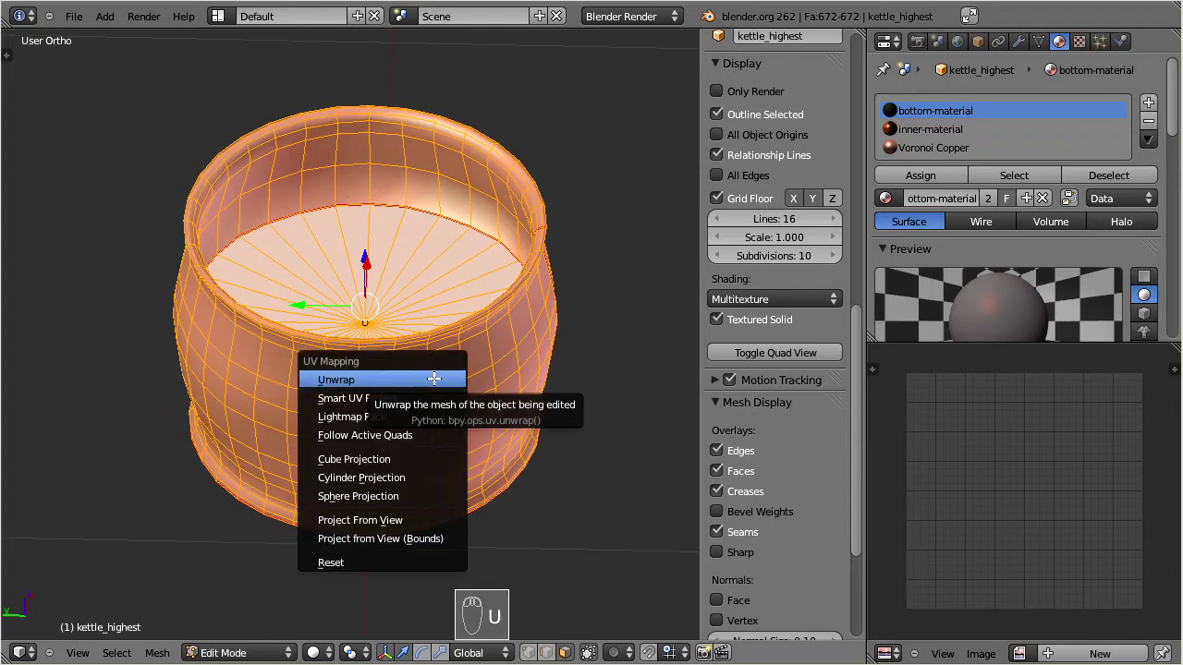
Unwrap the entire kettle mesh into two cap discs and a side-wall strip.
click(434, 379)
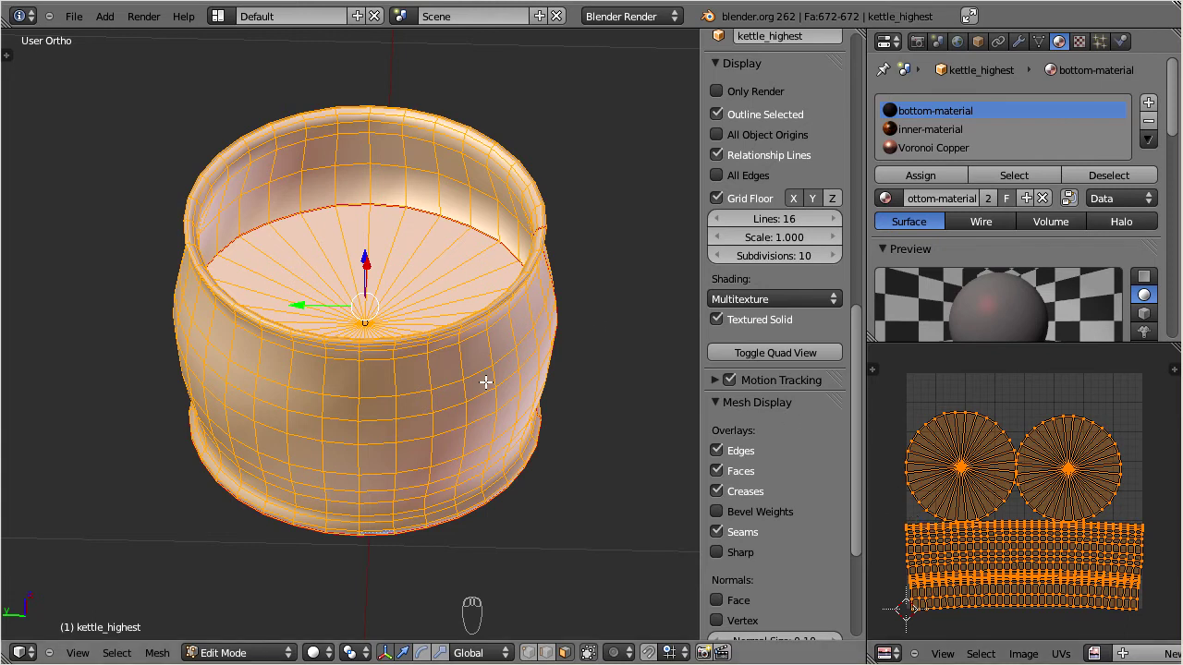
scroll(1026, 652, right, 5)
scroll(1172, 652, right, 2)
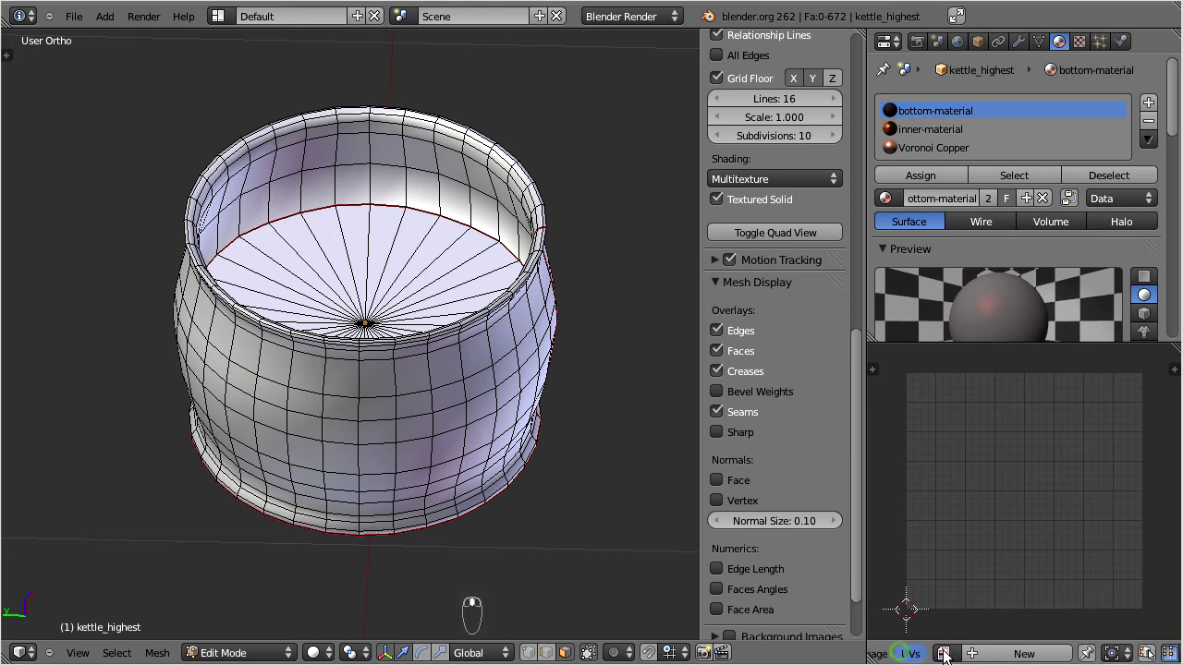
Pin the UV editor's image and select the kettle's linked bottom faces.
click(1086, 653)
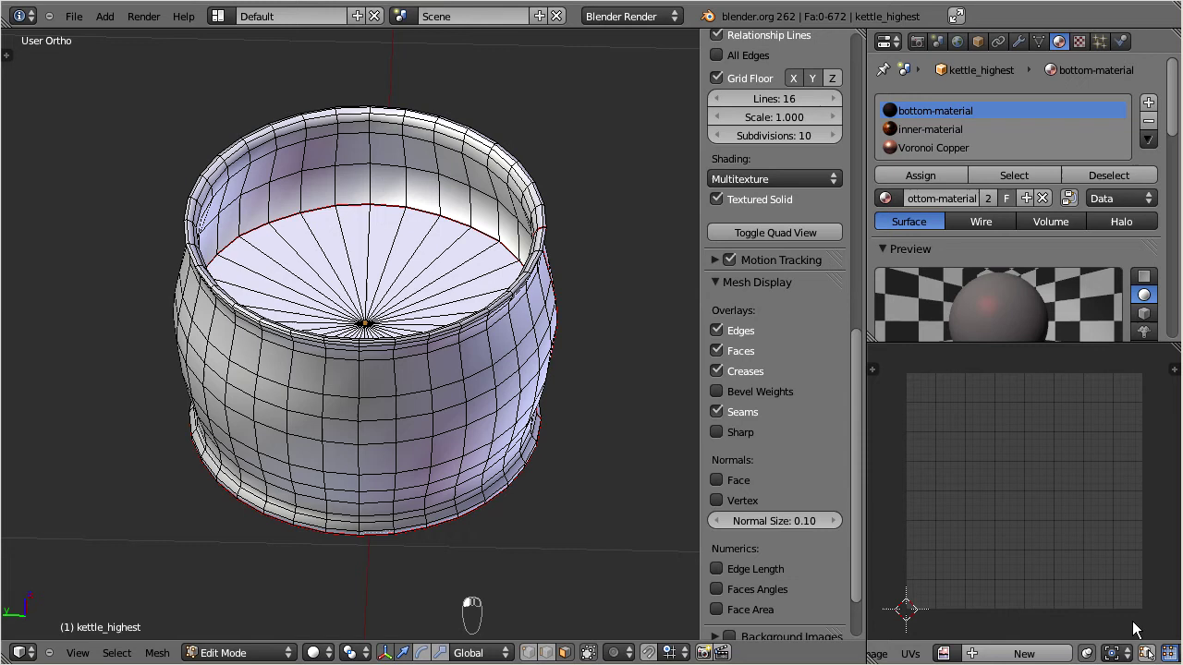
scroll(1116, 654, left, 5)
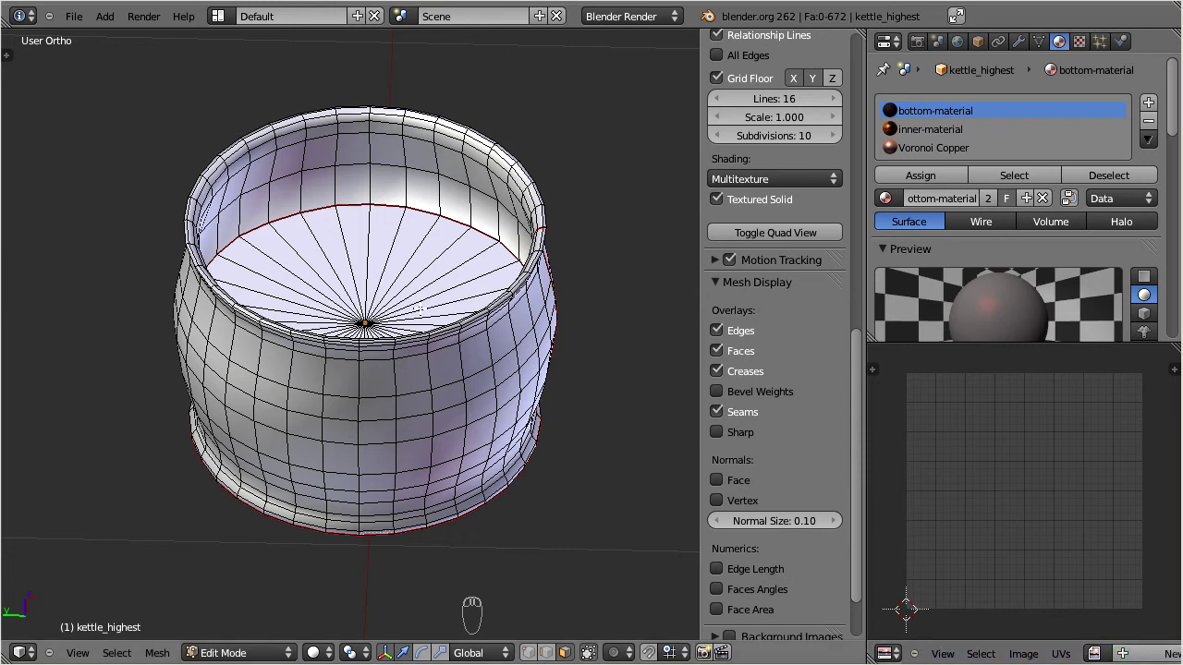
key(l)
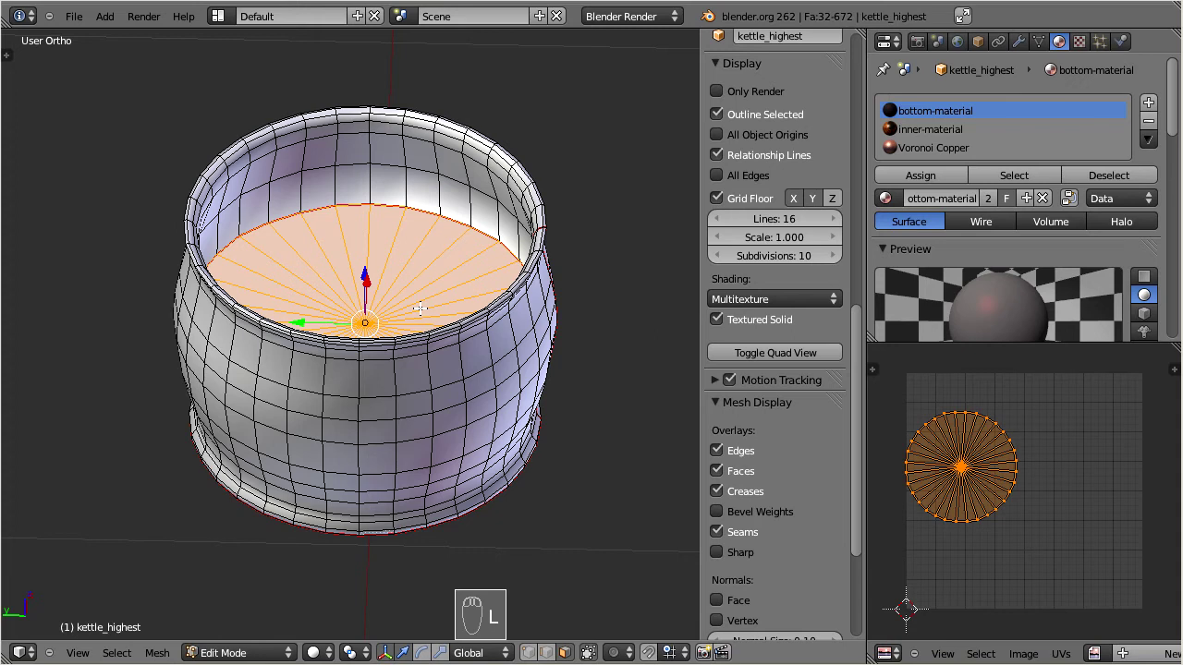
Create a new 512 × 512 image named interior.
click(1024, 654)
click(1053, 636)
click(1093, 503)
text(512)
key(Tab)
text(5)
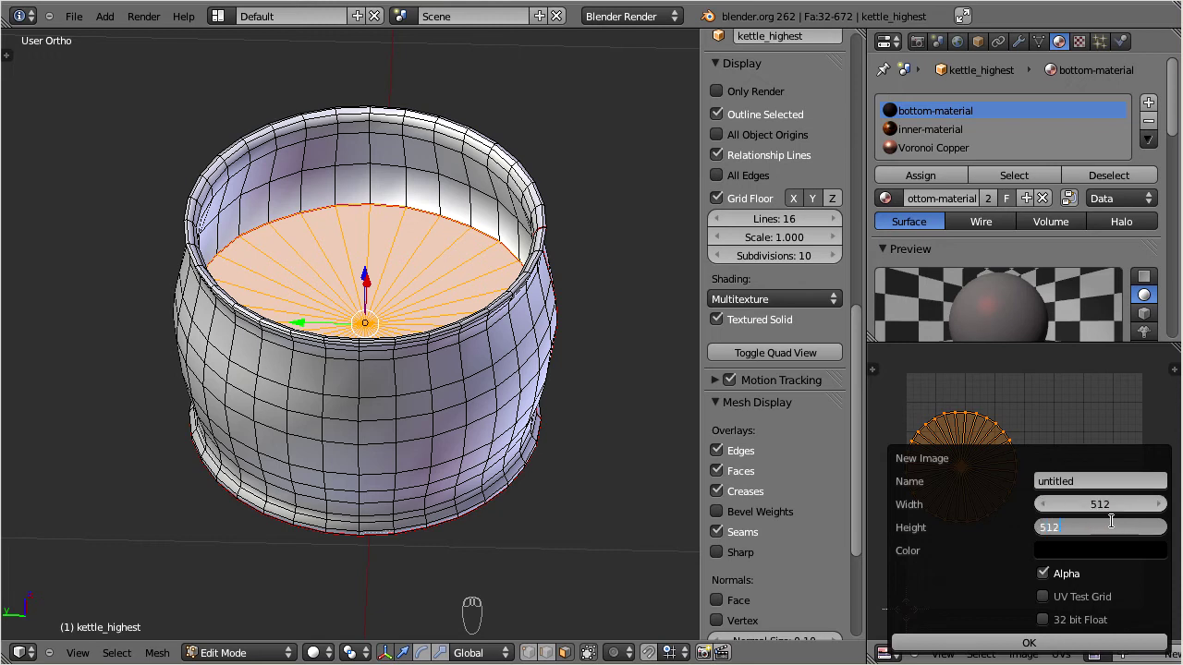
text(12)
key(Return)
click(1090, 482)
text(in)
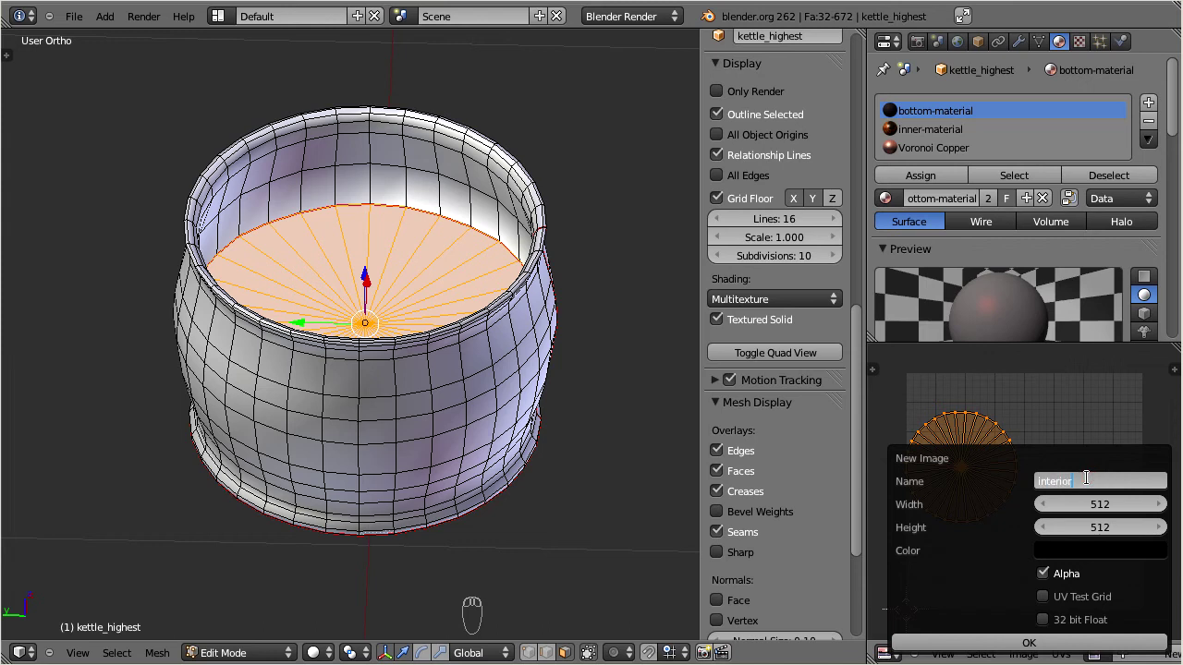
text(terior)
click(1047, 644)
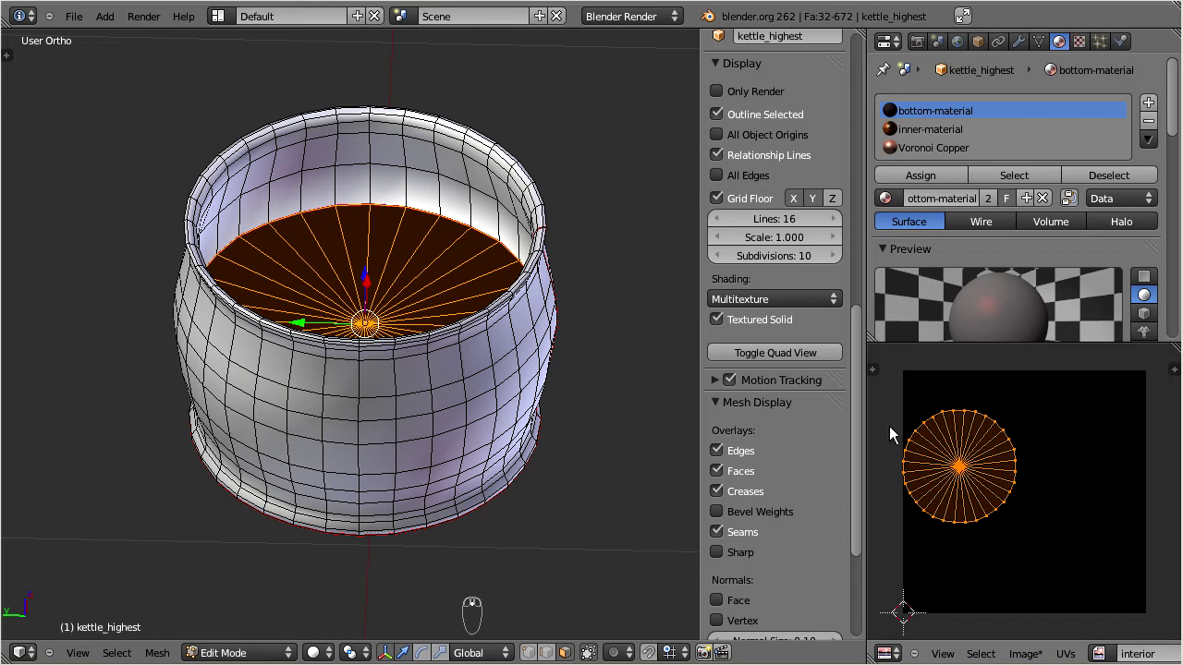
Unwrap the selected bottom faces onto the interior image, then hide them.
key(u)
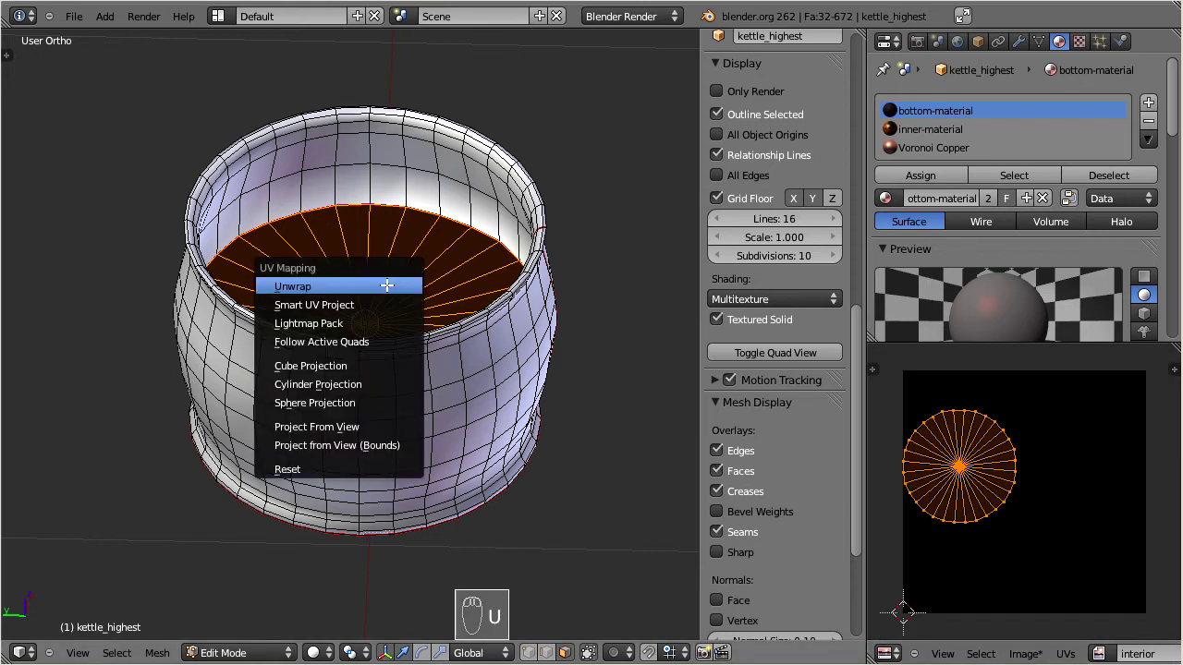
click(387, 287)
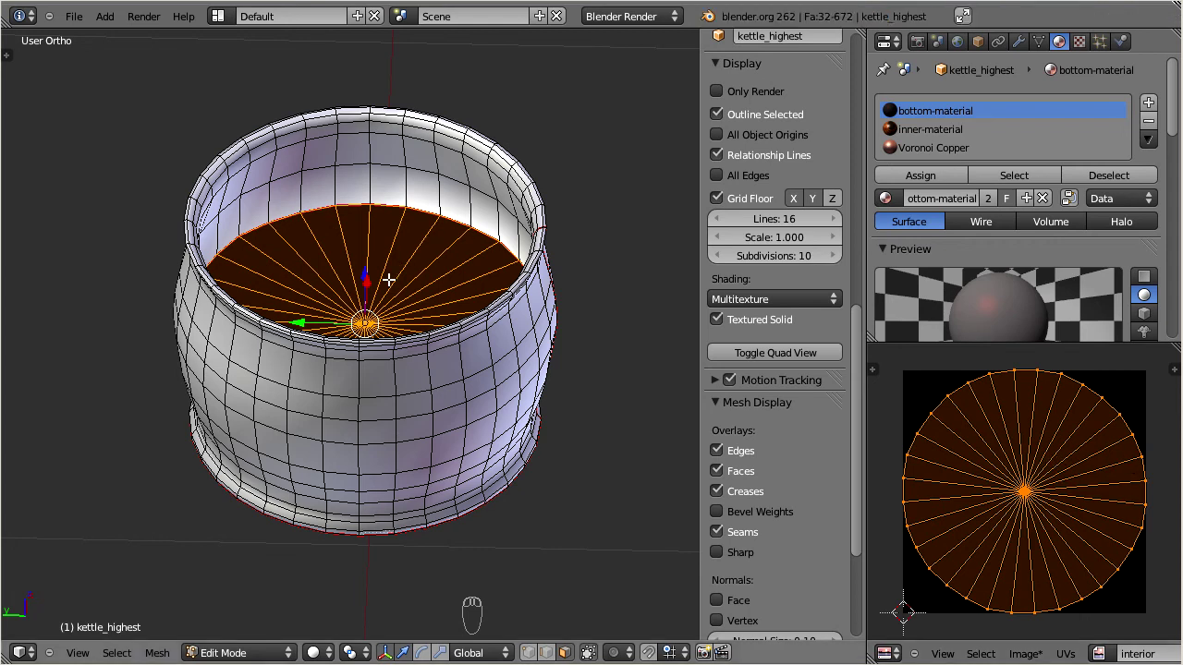
key(h)
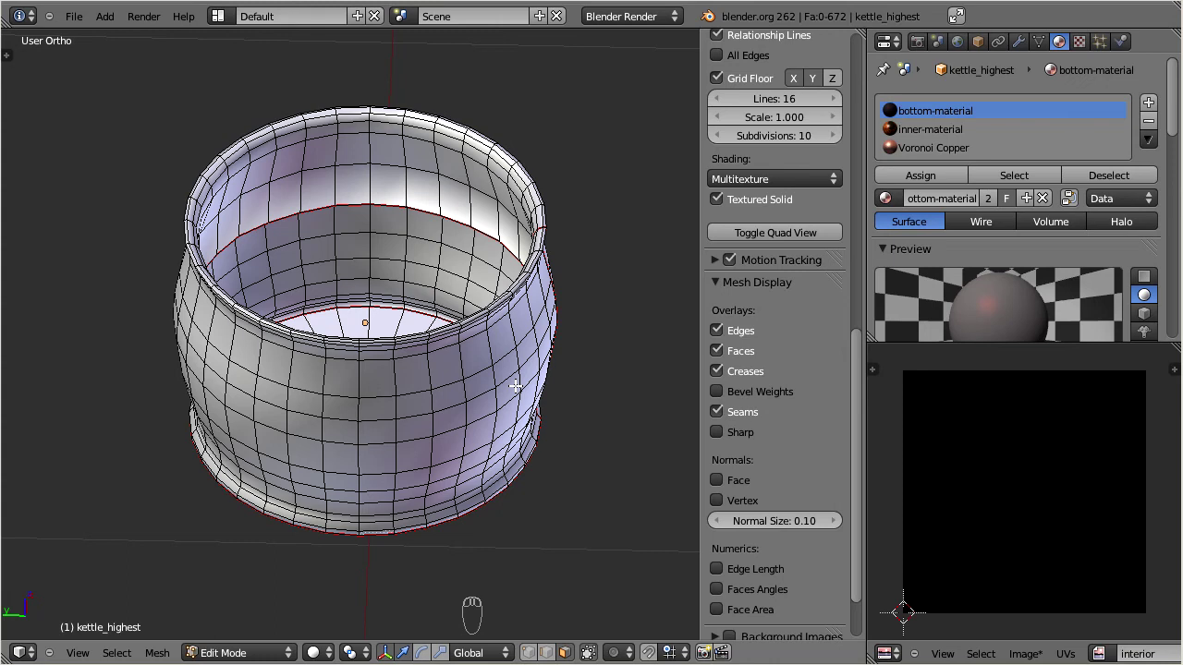
Select all remaining kettle faces and create a new 512 × 512 image named body.
key(a)
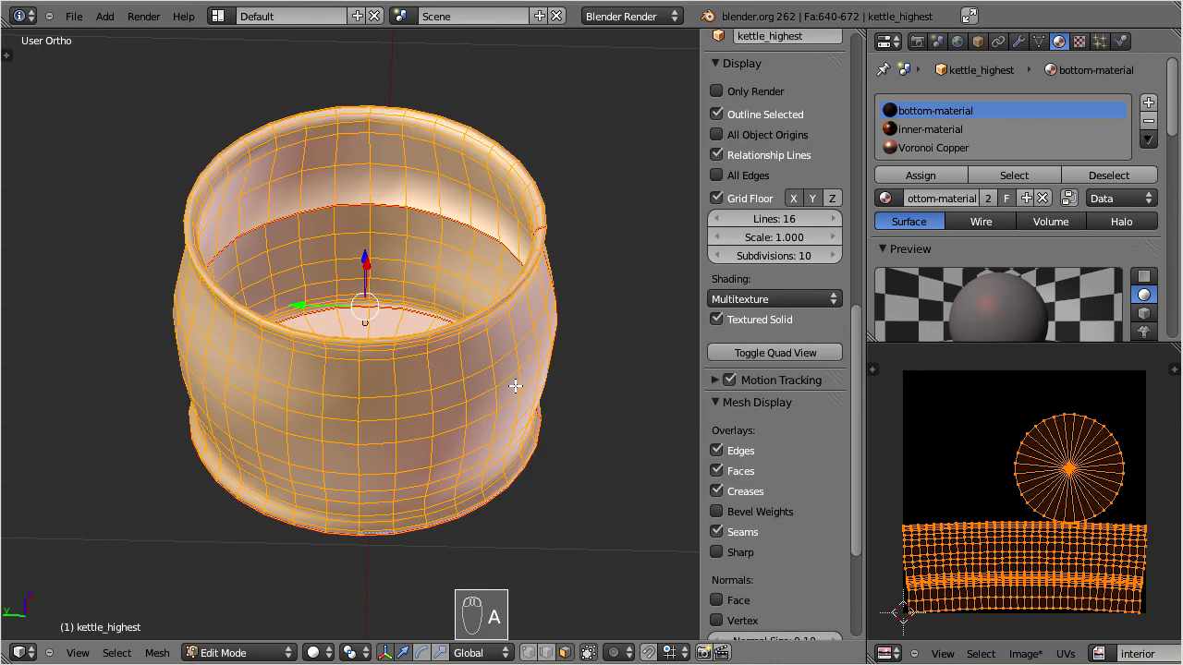
click(1019, 655)
click(967, 635)
click(1002, 485)
text(body)
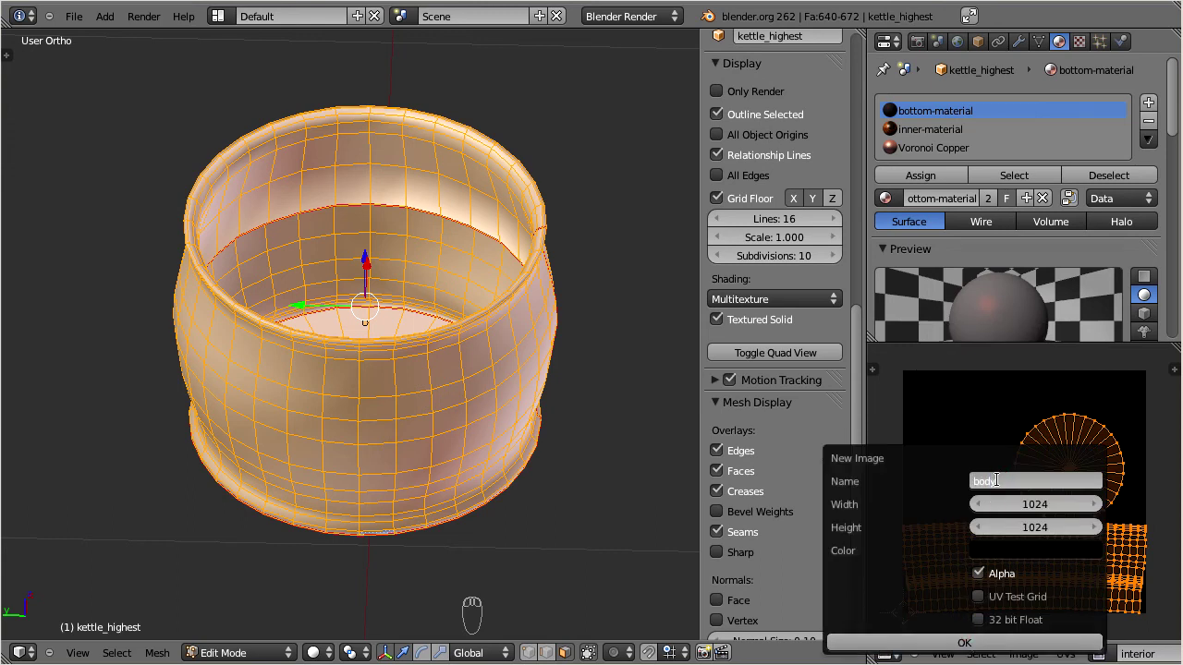
key(Tab)
text(5)
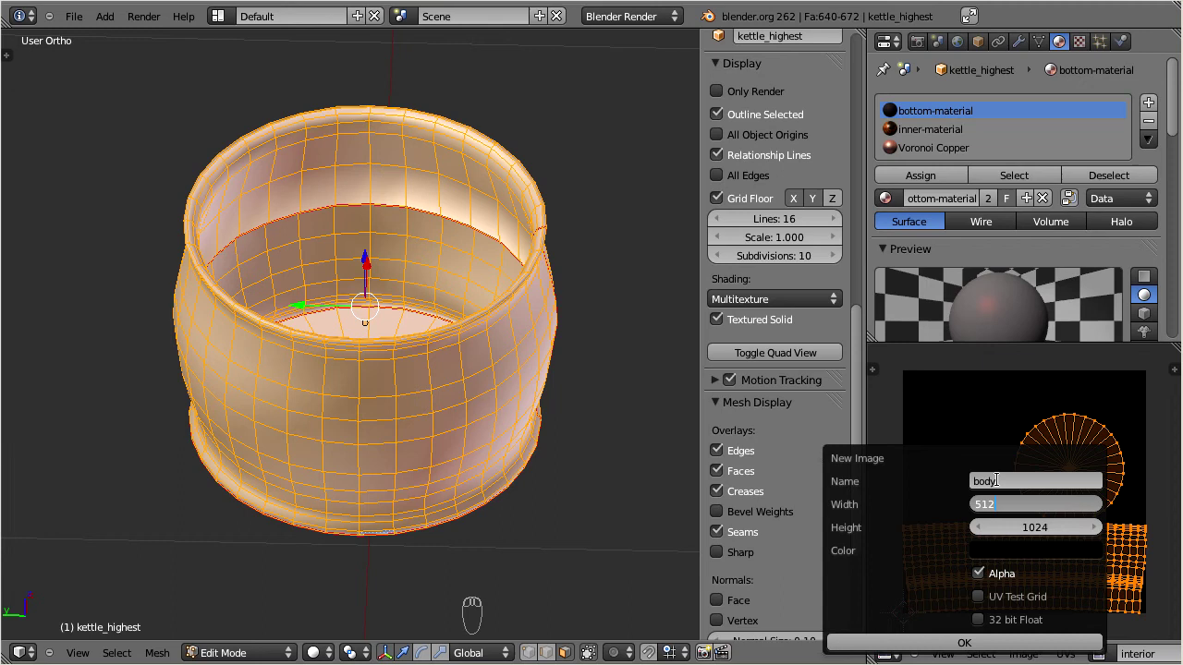
text(12)
key(Tab)
text(512)
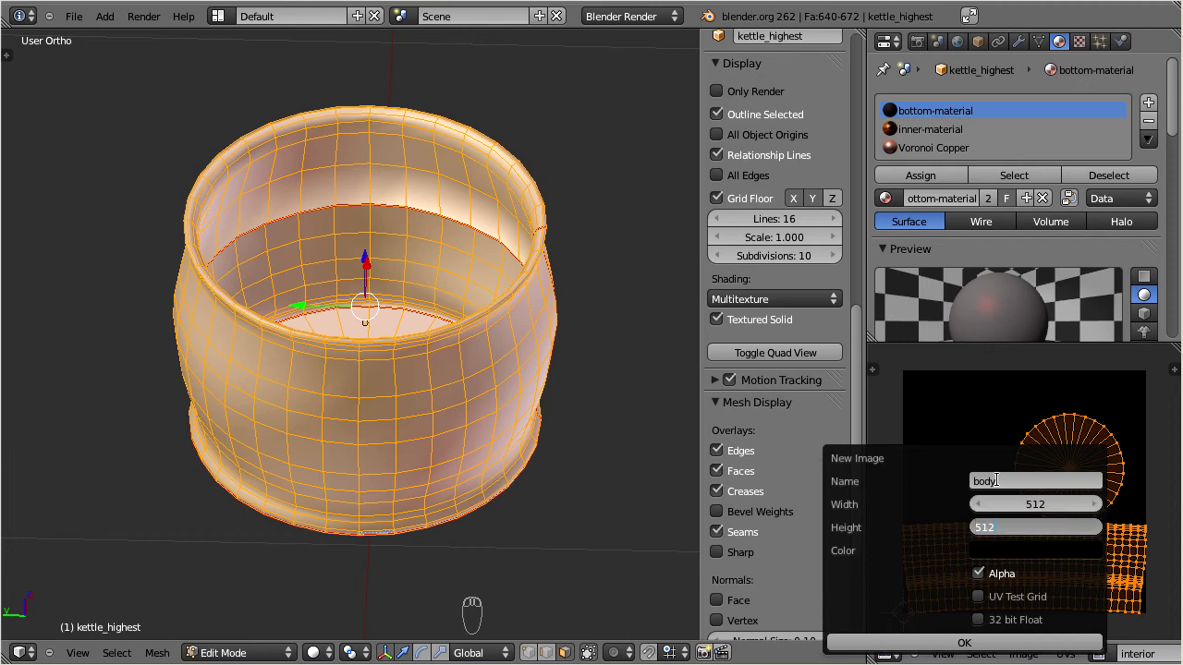
click(936, 642)
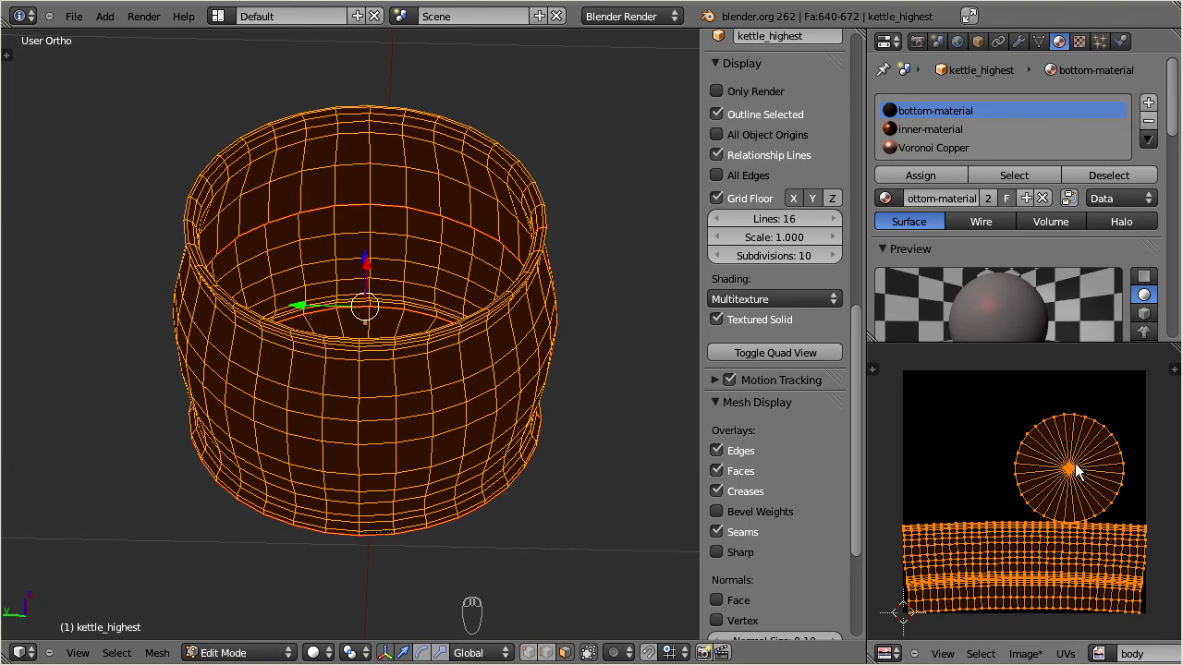
Select the round bottom UV island alone, scale it down, reposition it, and pin it.
key(a)
key(l)
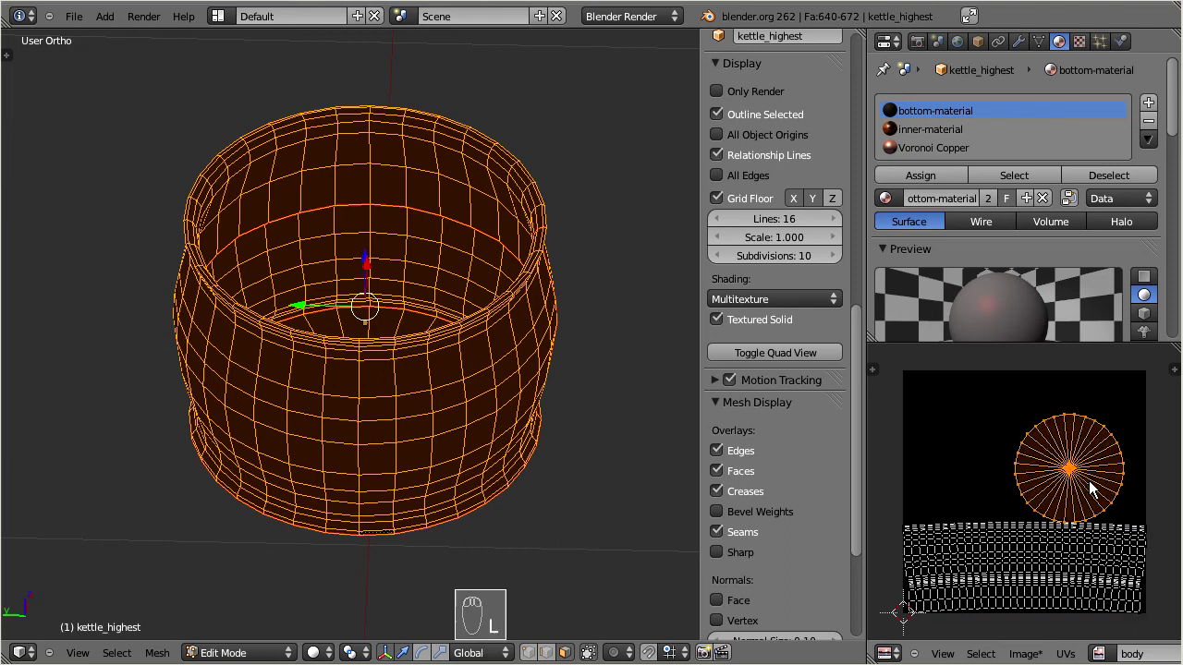
key(s)
click(1076, 476)
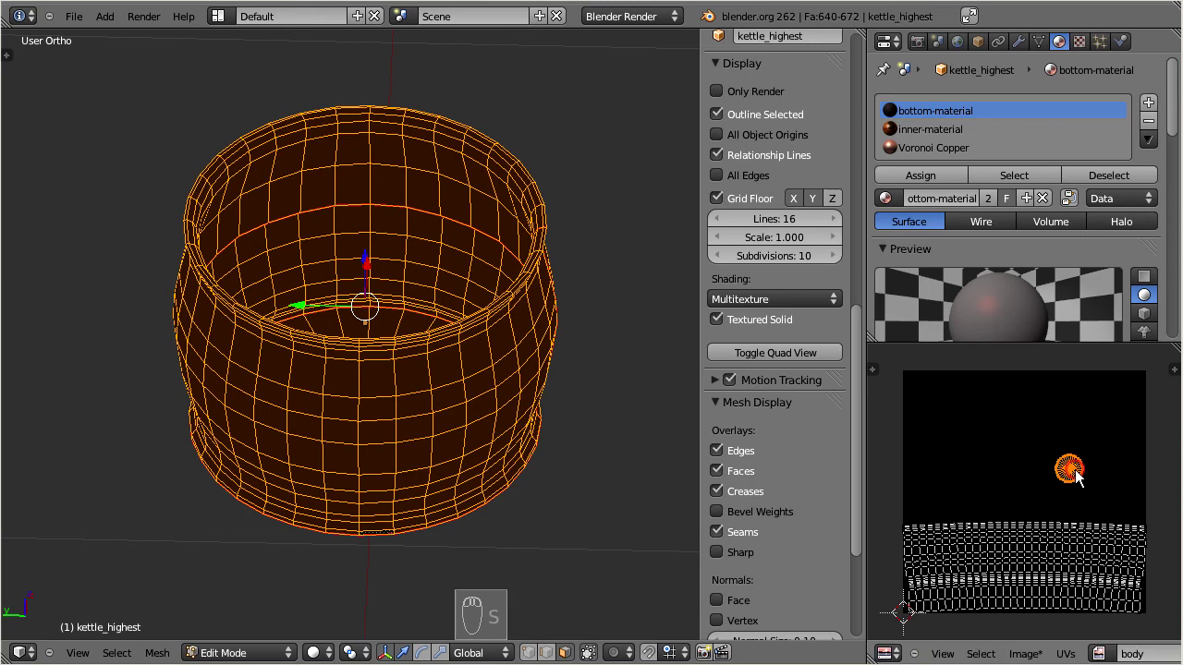
click(1074, 478)
key(g)
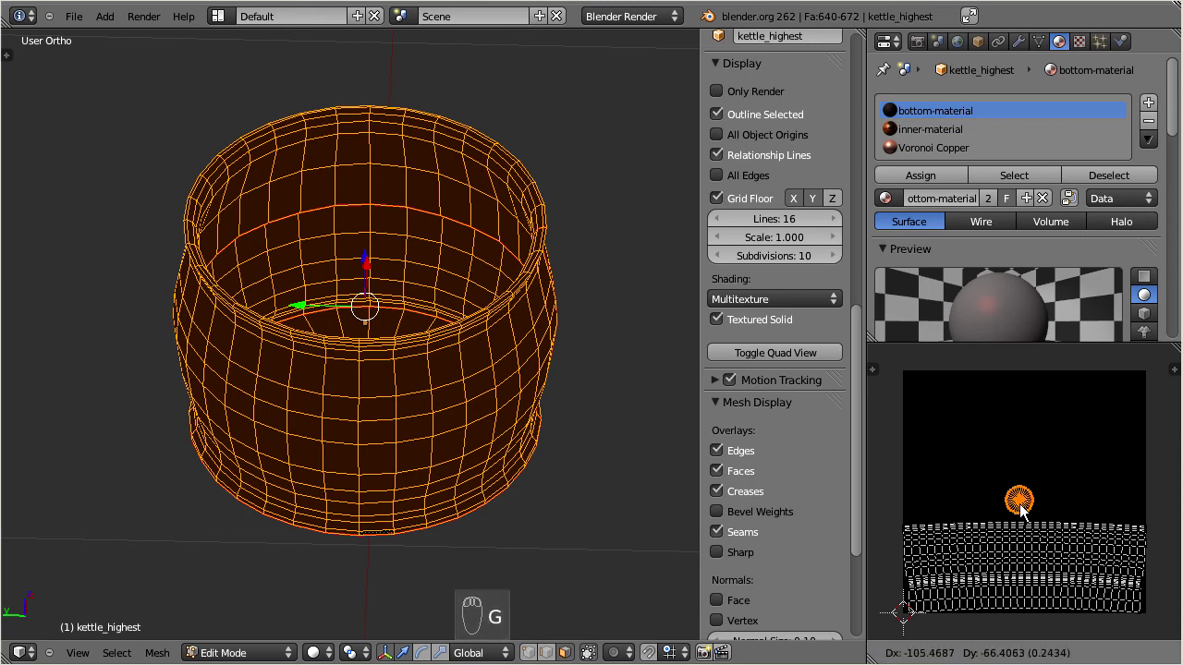
click(1024, 509)
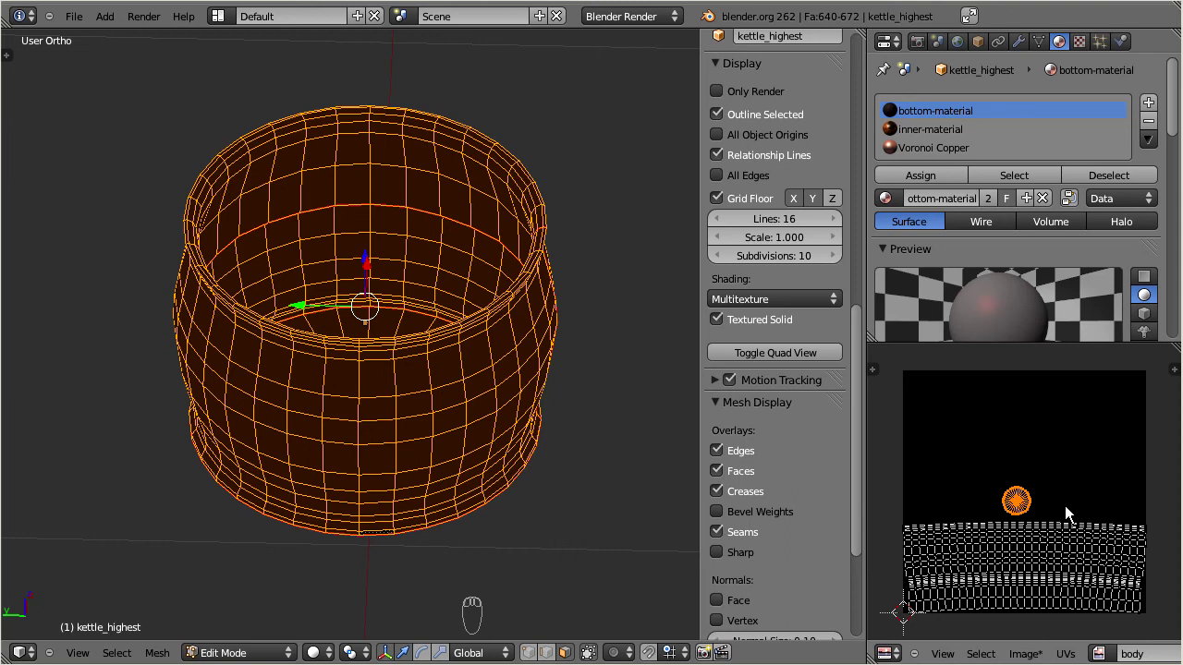
key(p)
Resize the body image height to 256 and move the pinned bottom island near its top.
click(873, 368)
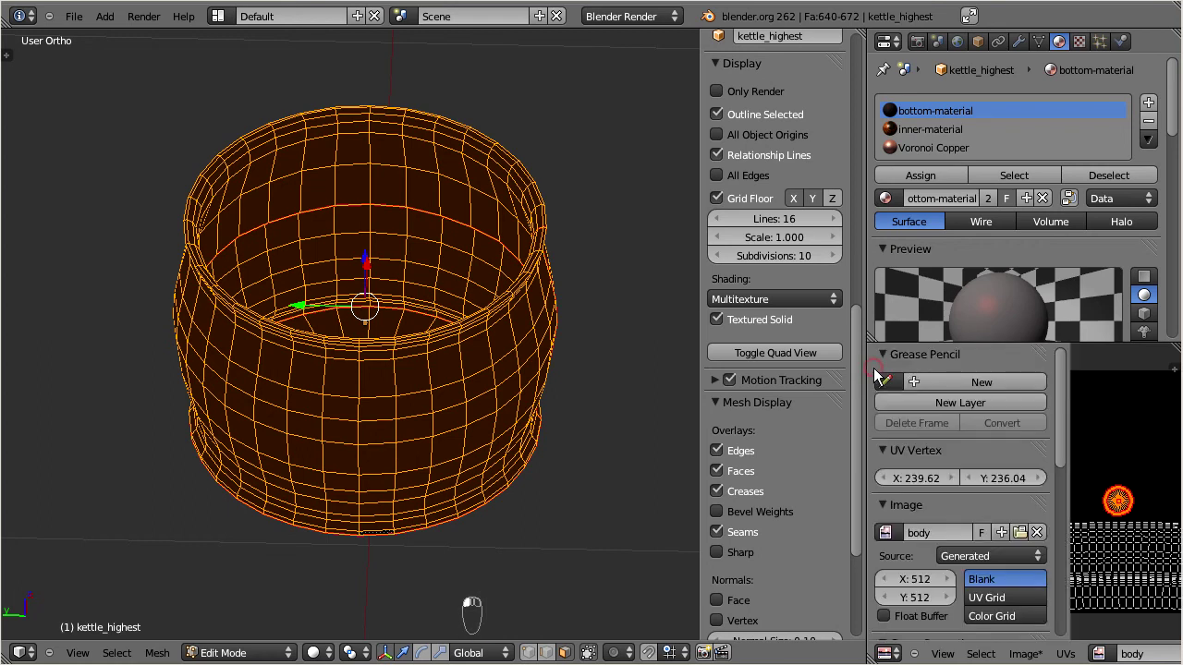
click(910, 598)
text(256)
key(Return)
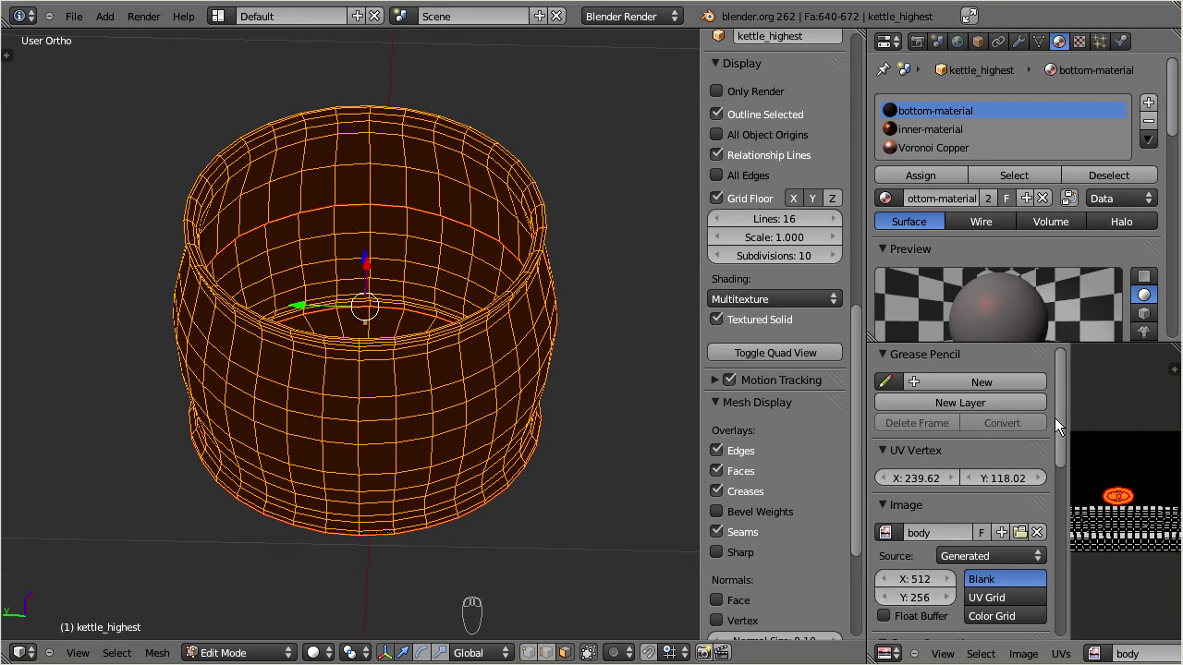
drag(1058, 402, 878, 403)
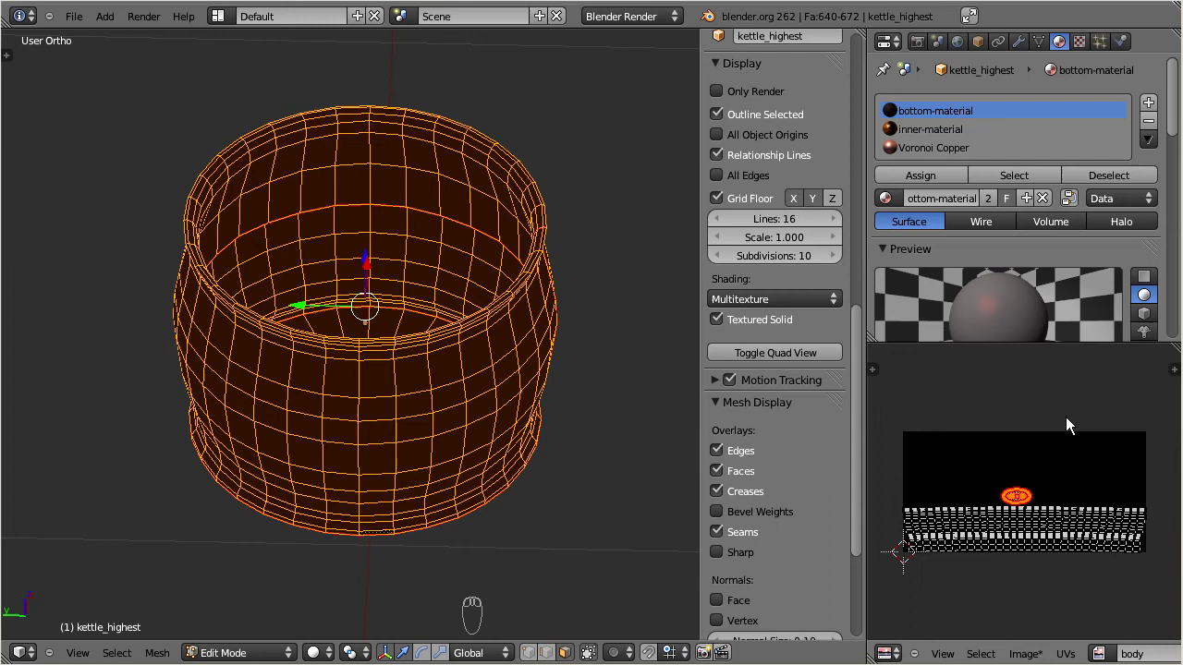
key(g)
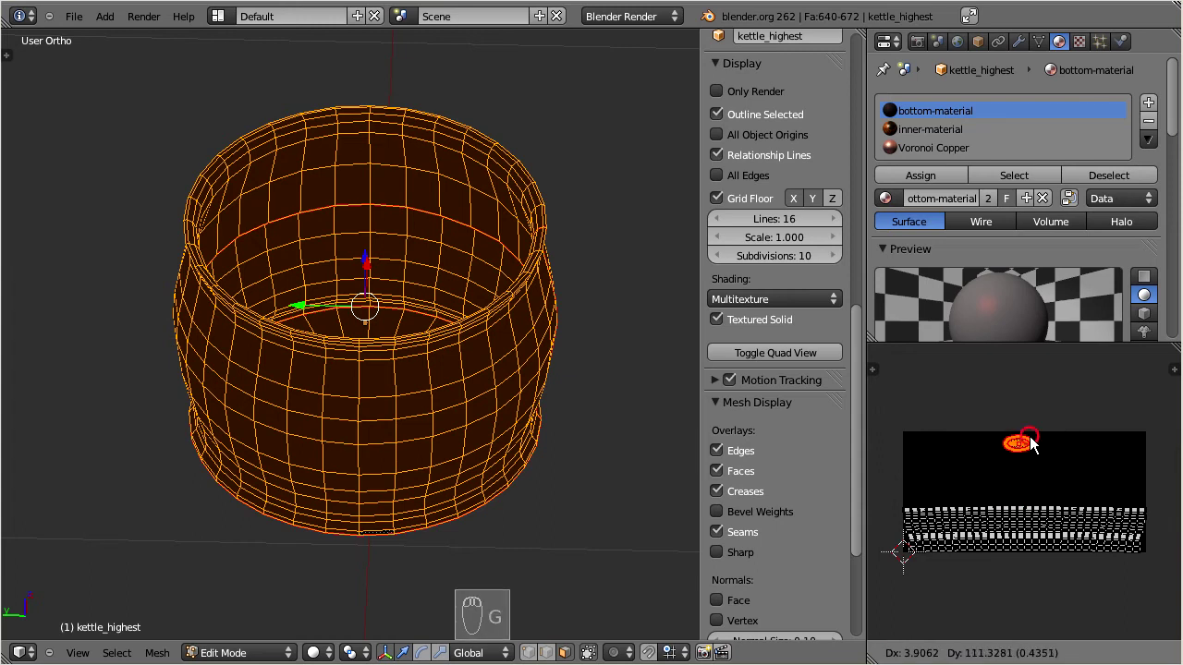
click(1032, 439)
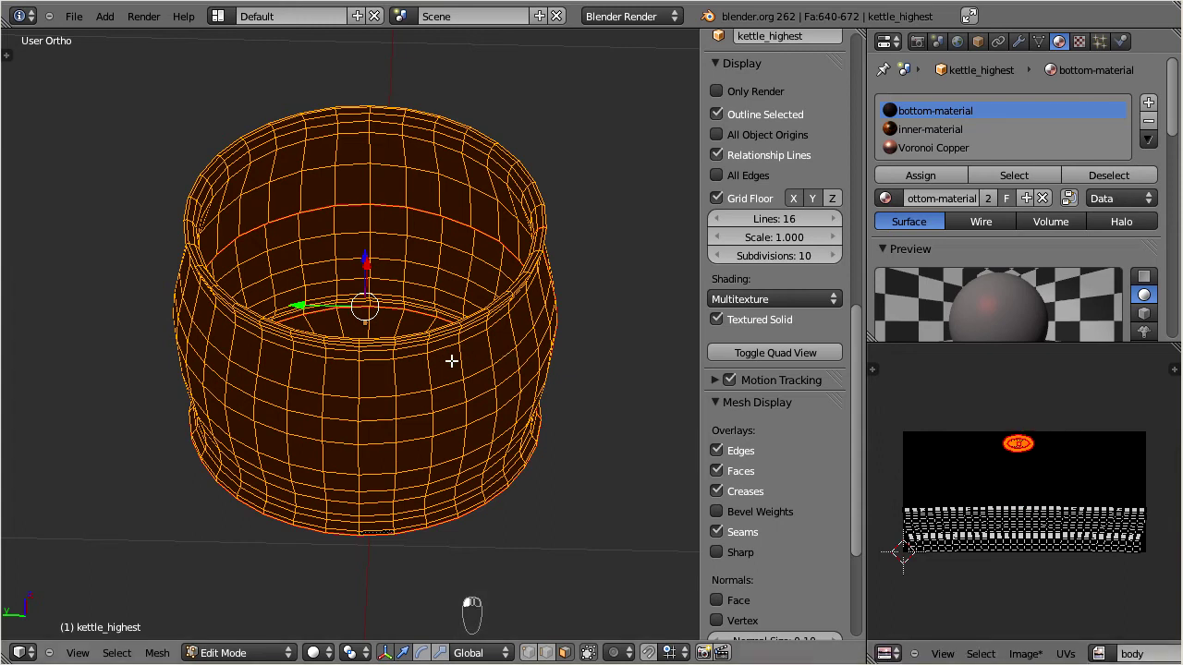
Re-unwrap the kettle mesh around the pinned bottom island and switch back to Object Mode.
key(u)
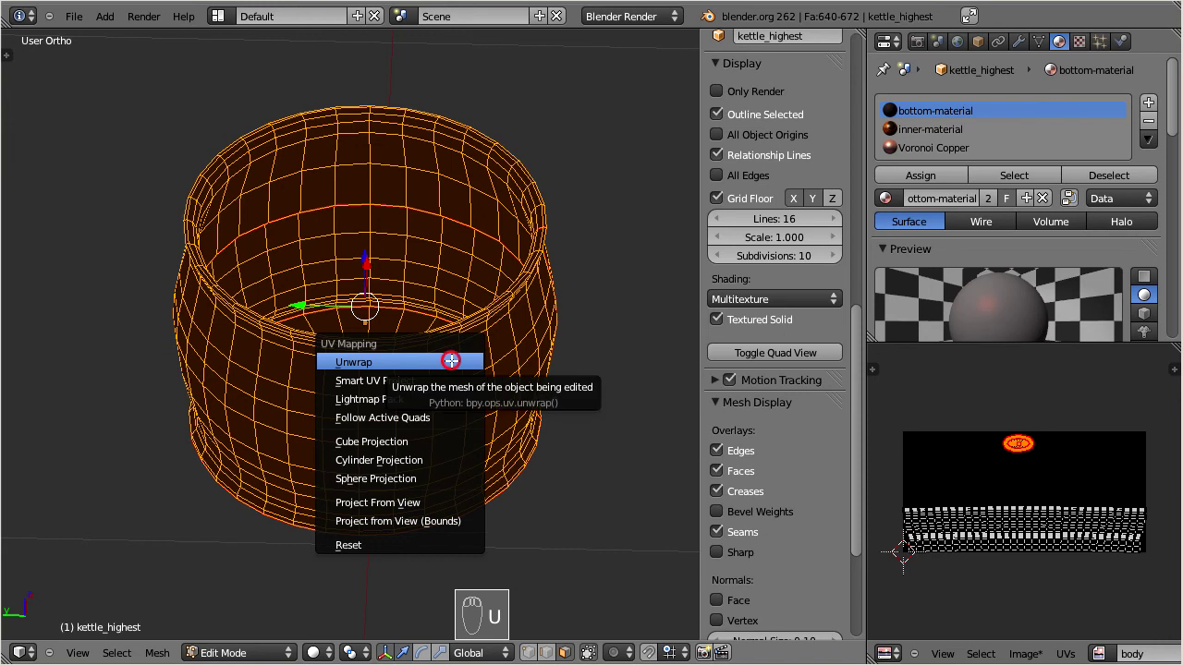
click(451, 362)
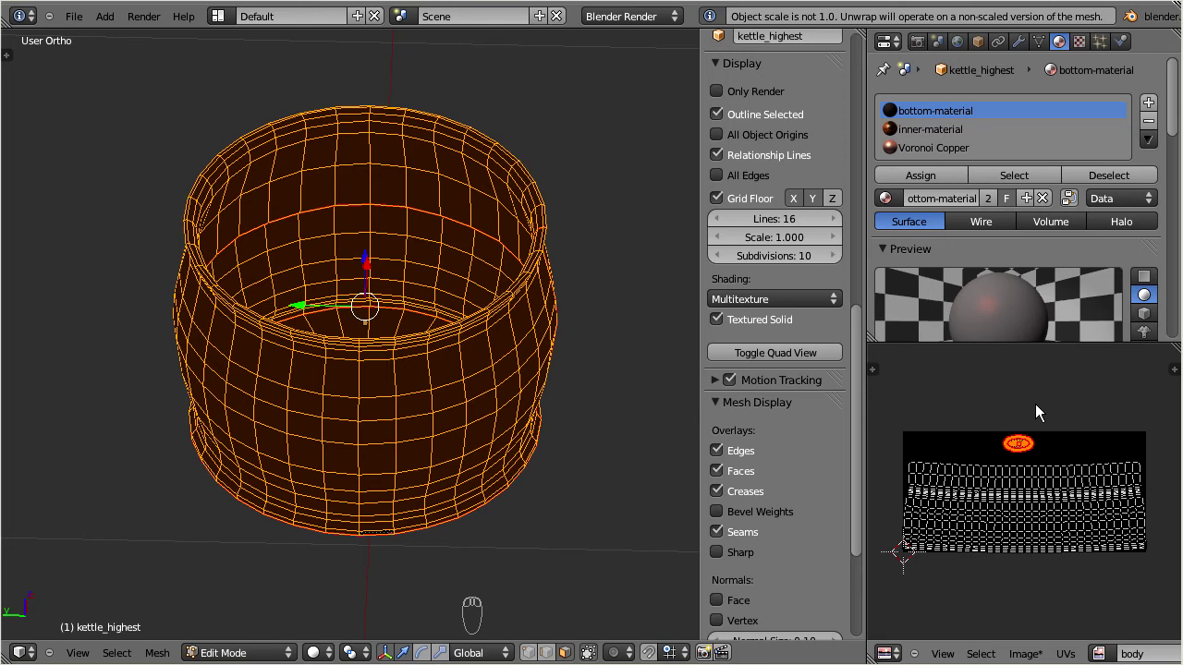
click(222, 654)
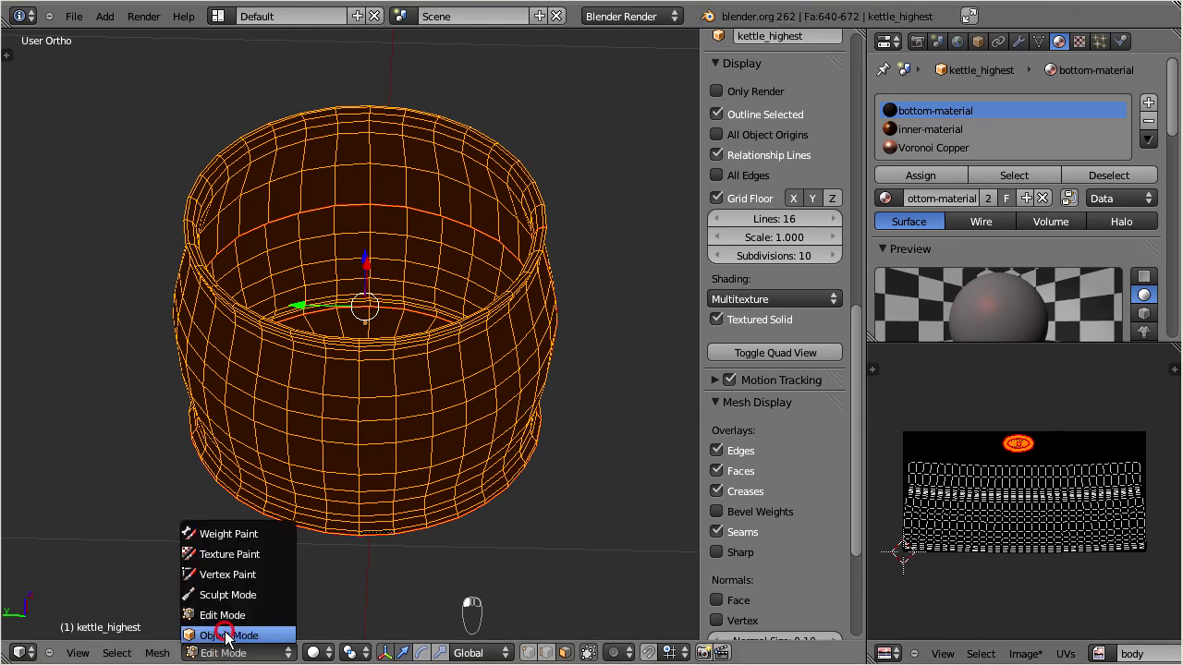
click(228, 636)
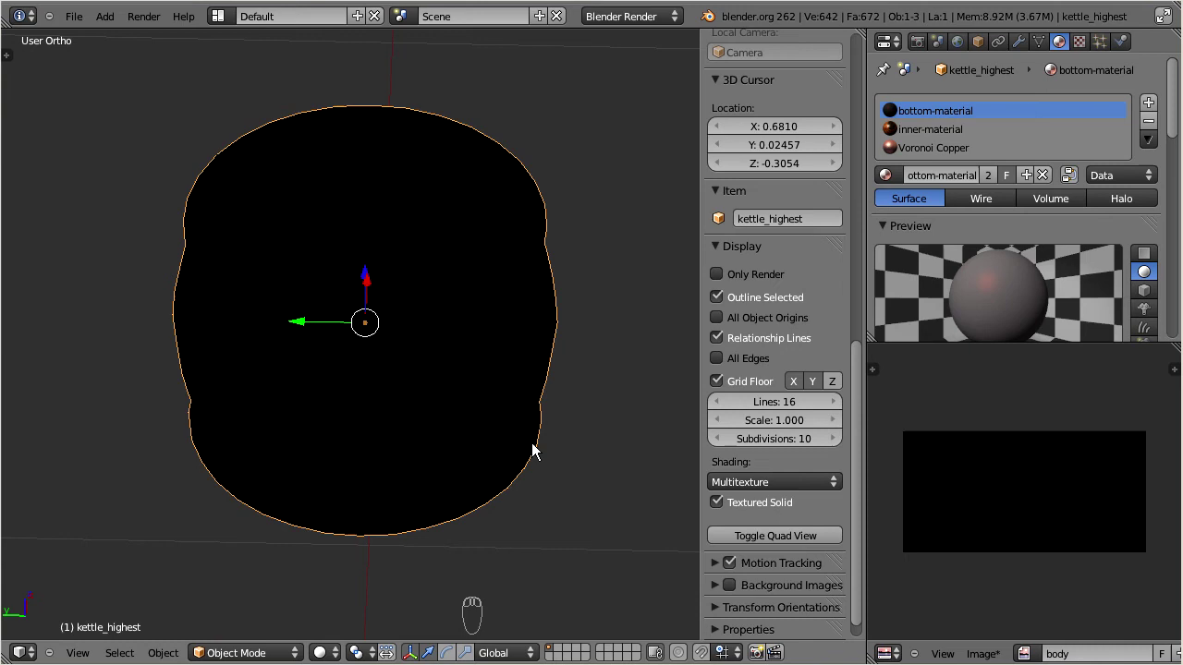
In the Render settings' Bake panel, set Bake Mode to Textures and bake.
click(918, 41)
drag(1174, 83, 1174, 245)
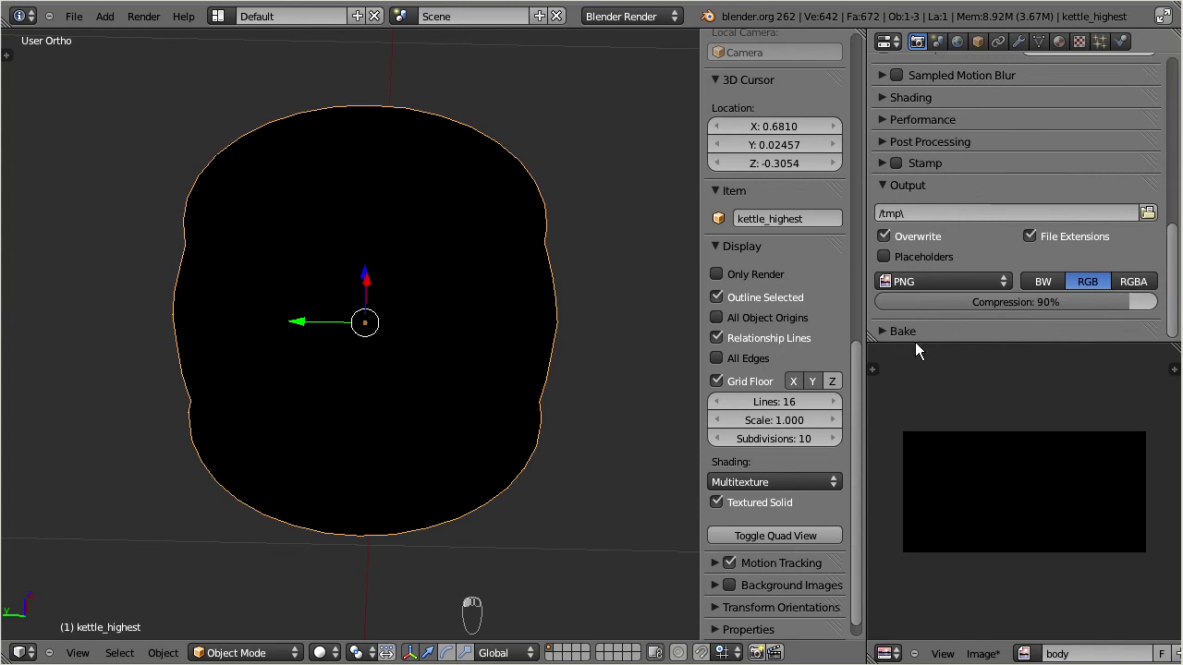
click(880, 332)
drag(1174, 242, 1174, 305)
click(1072, 251)
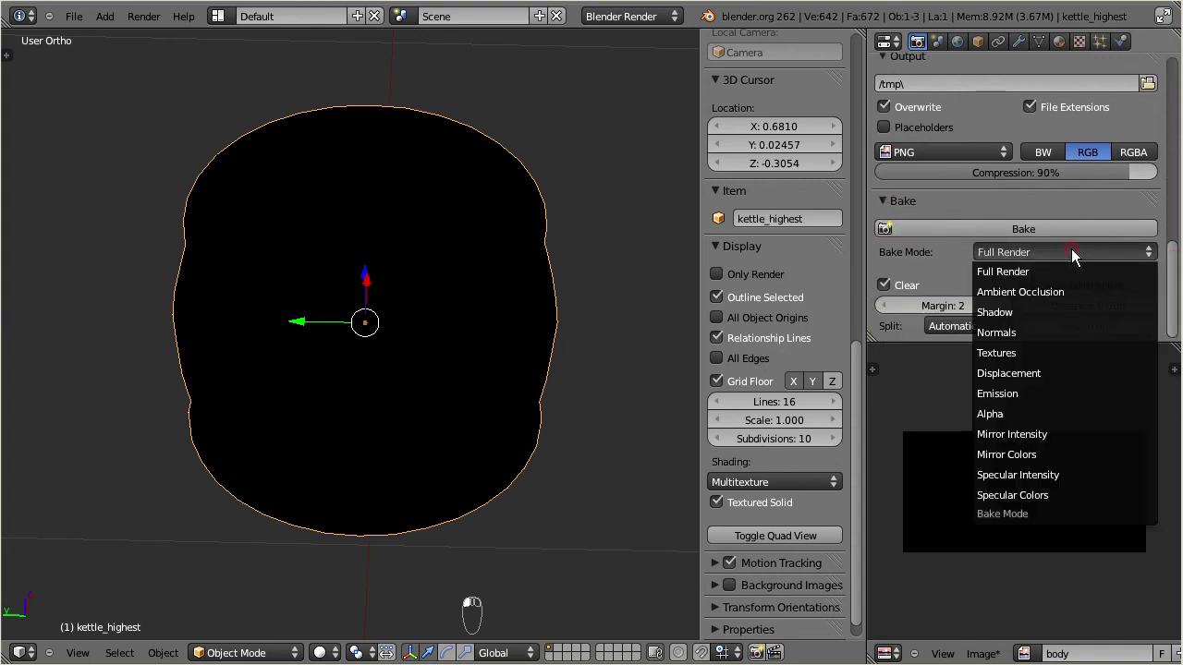
click(1061, 350)
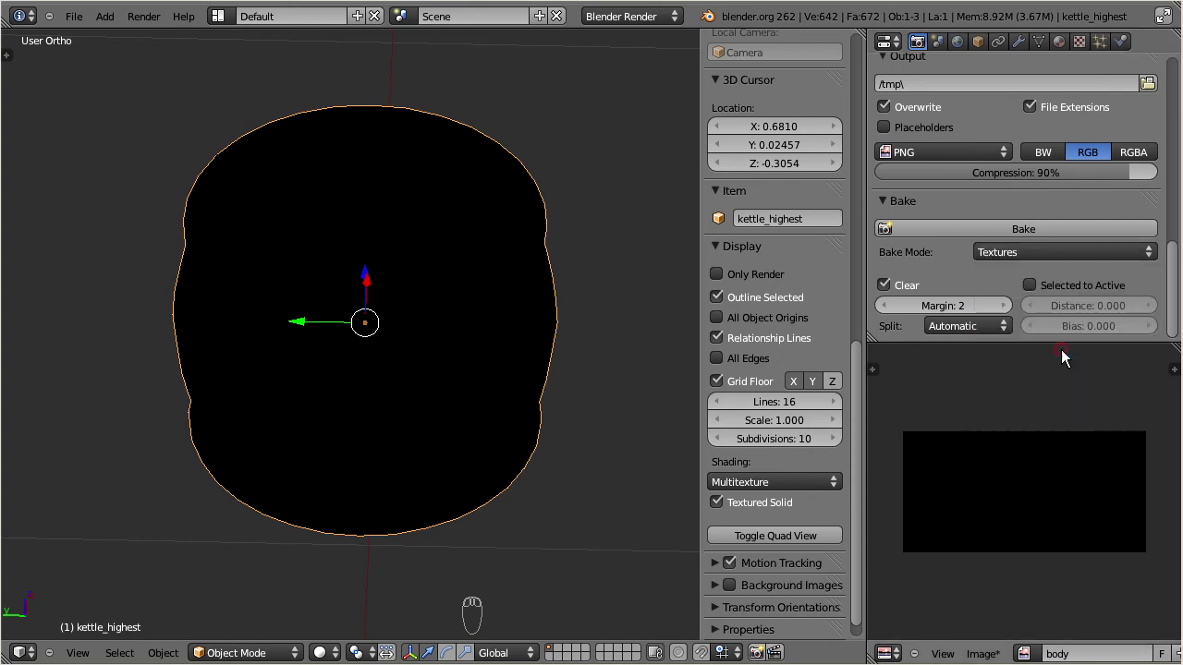
click(955, 234)
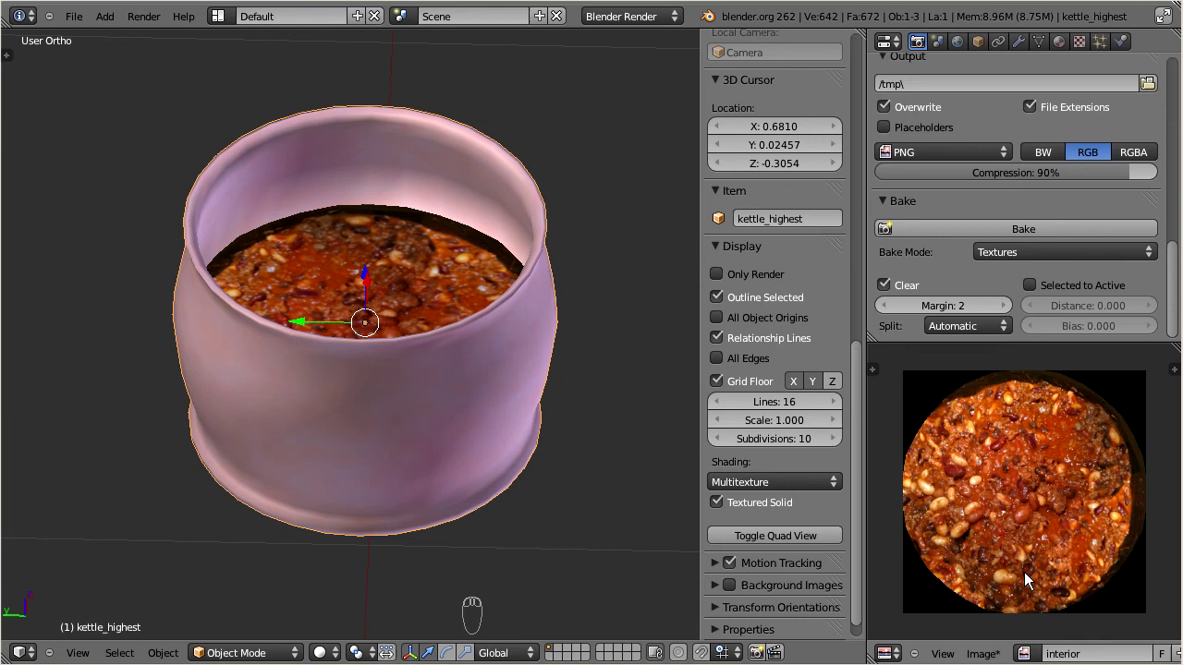
Compare the baked body and interior images, then orbit to view the chili inside the kettle.
click(1026, 655)
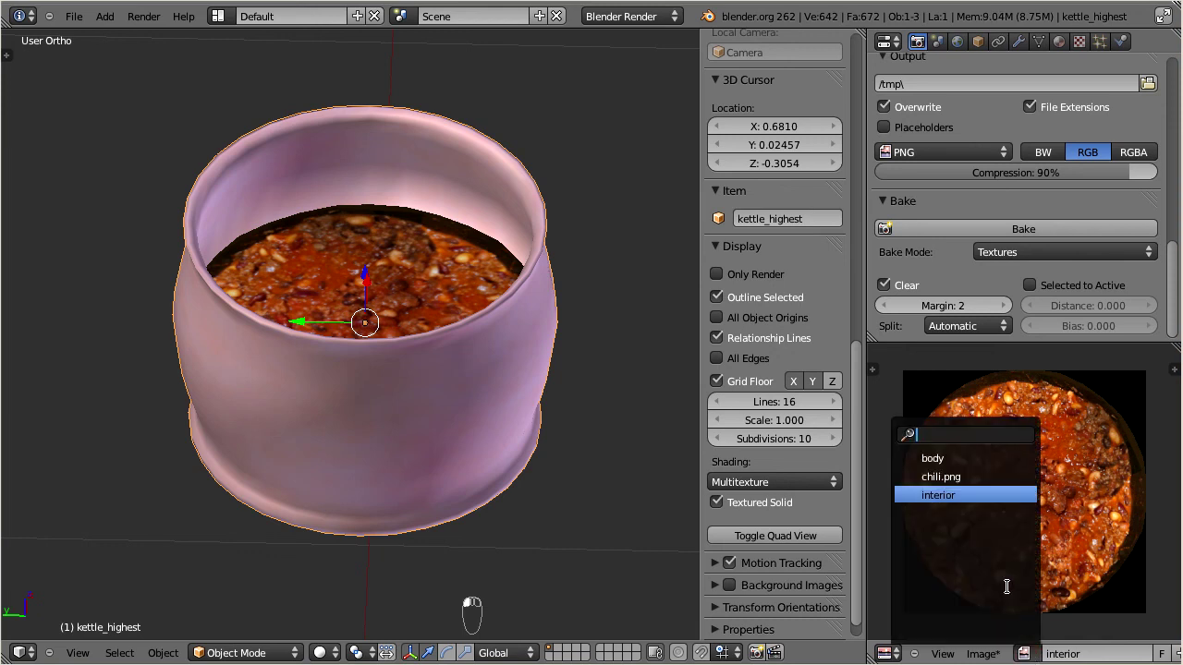
click(970, 460)
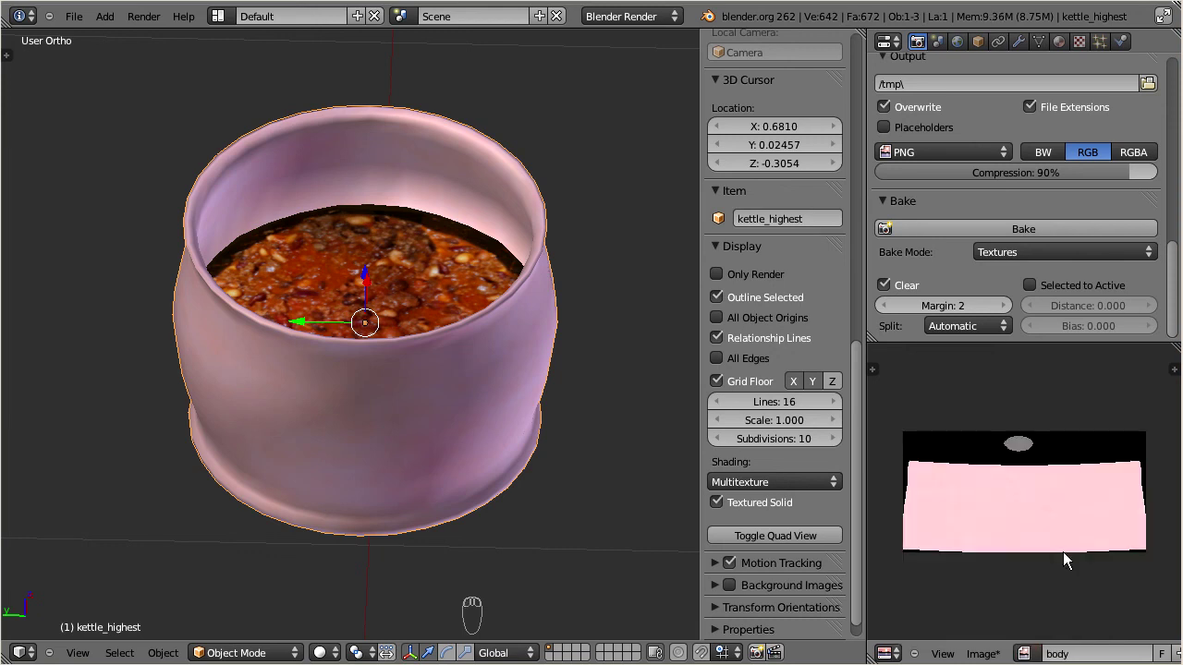
click(1024, 653)
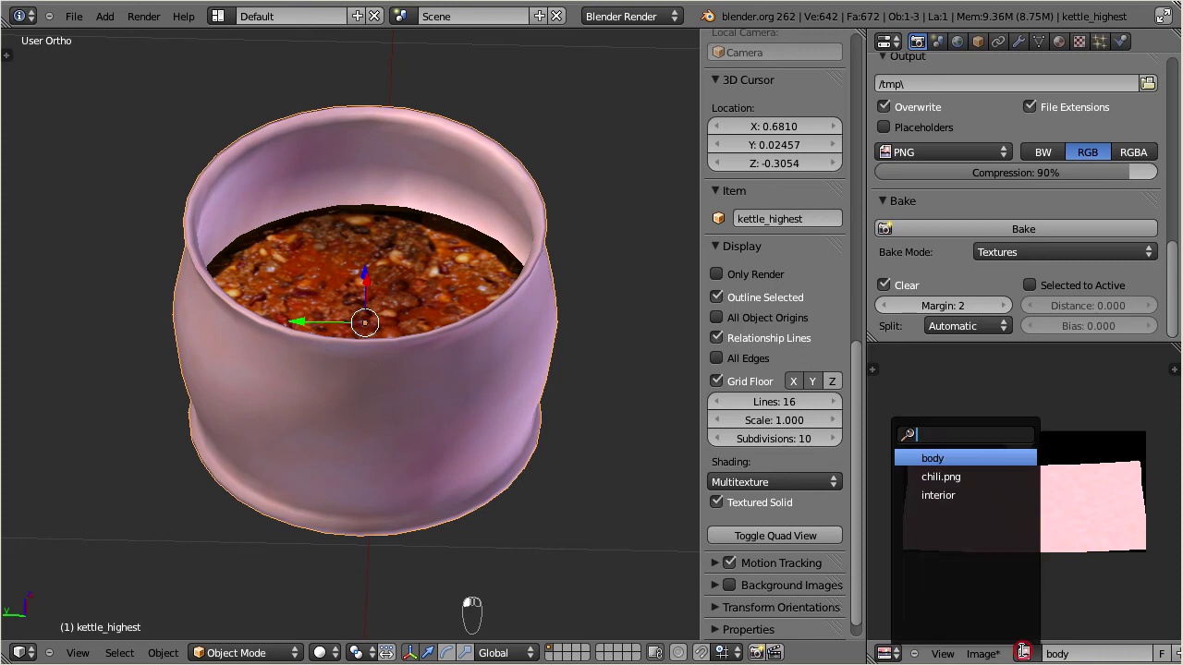
click(947, 497)
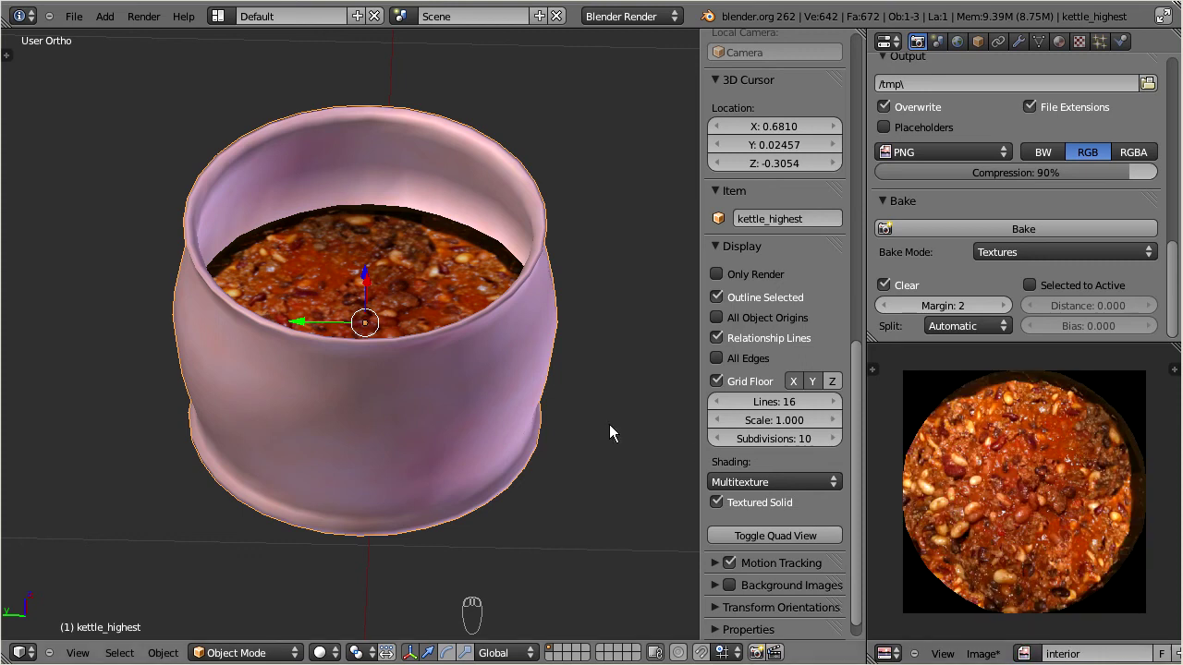
middle_drag(431, 343, 453, 396)
mouse_move(395, 467)
middle_down()
mouse_move(415, 224)
mouse_move(450, 244)
mouse_move(400, 345)
mouse_move(379, 460)
mouse_move(387, 450)
middle_up()
Switch Bake Mode to Full Render and bake again.
click(1004, 250)
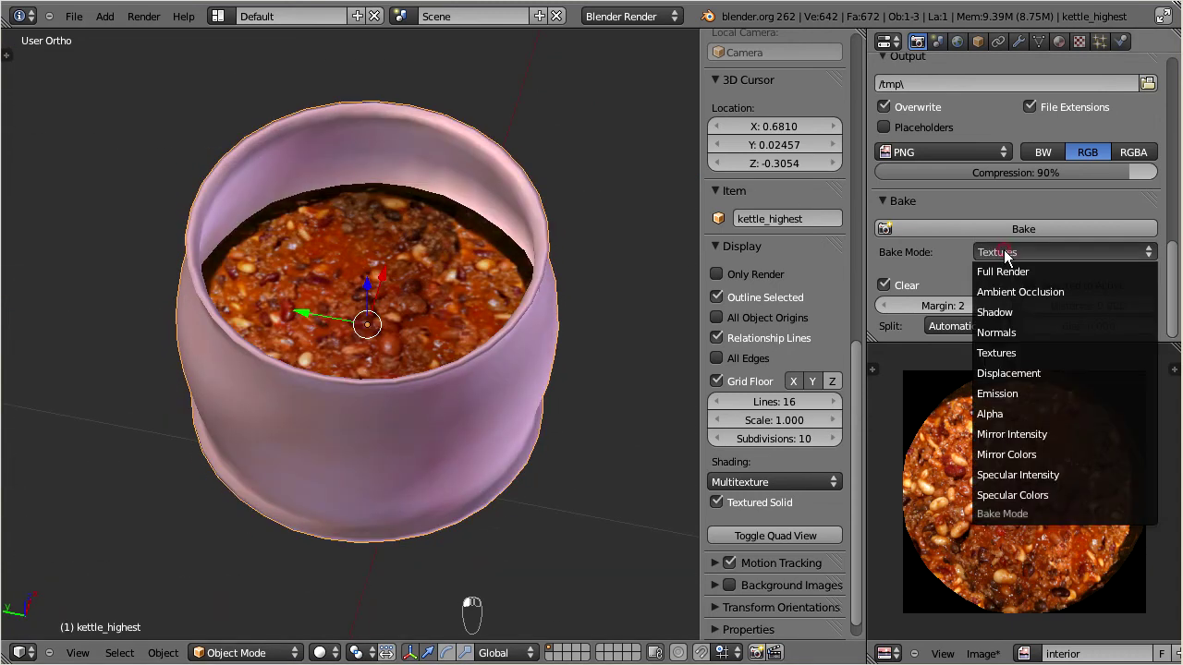
click(1011, 272)
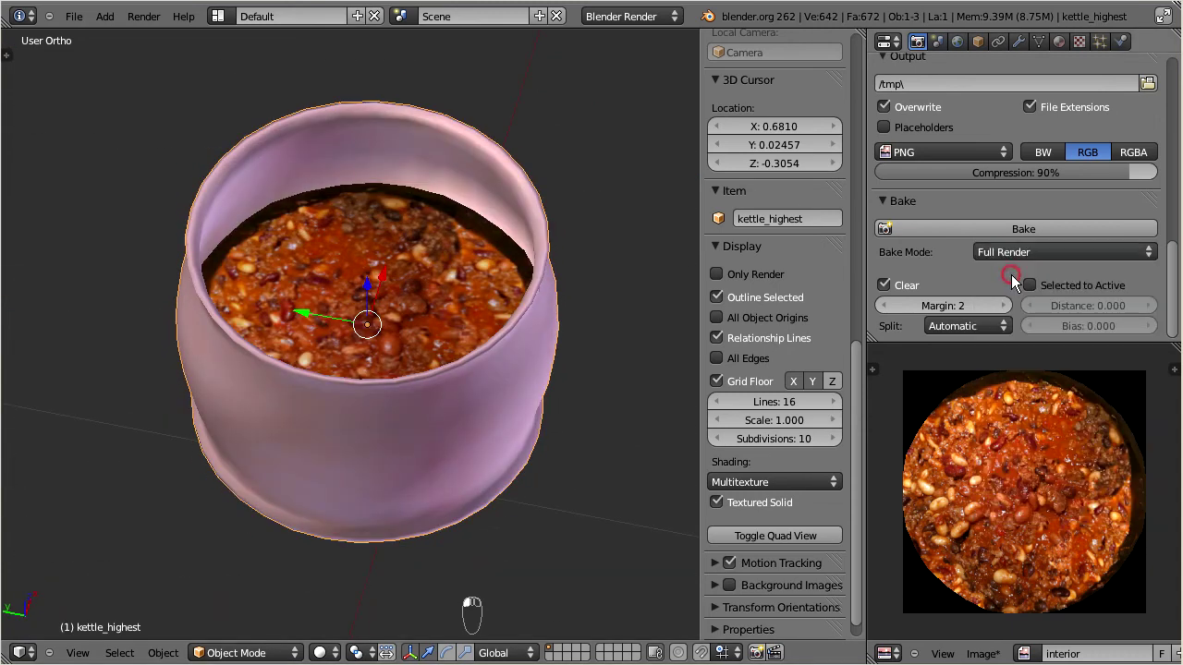
click(952, 228)
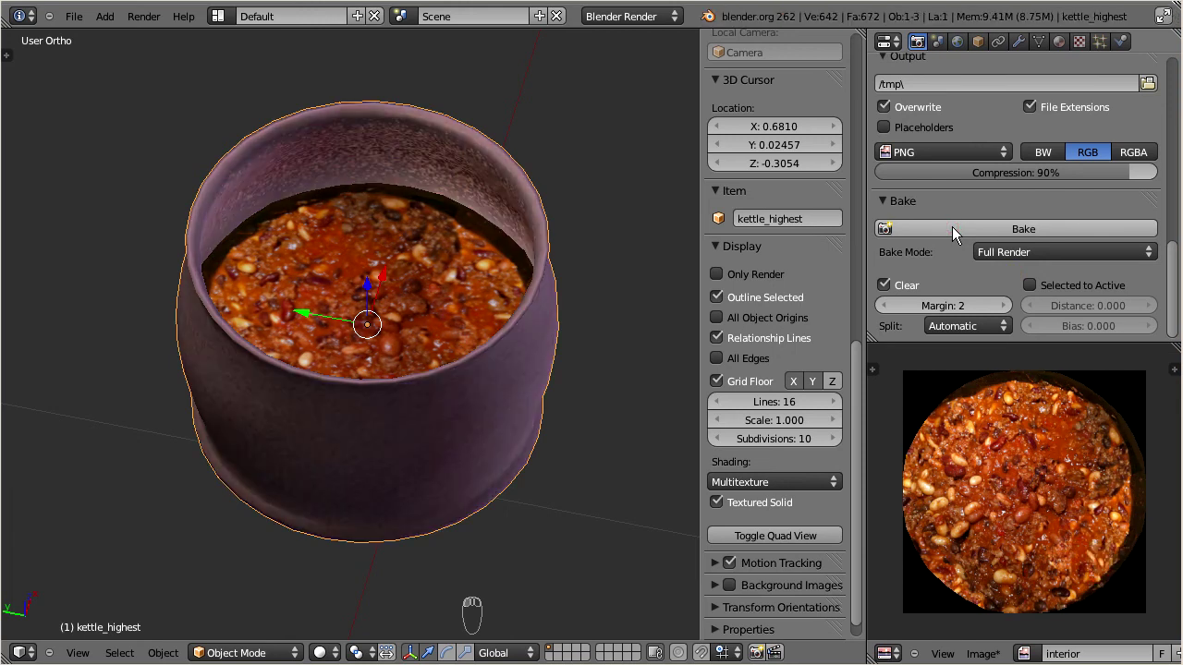
Check the shaded body image, return to the interior image, and orbit to a side view.
click(1024, 654)
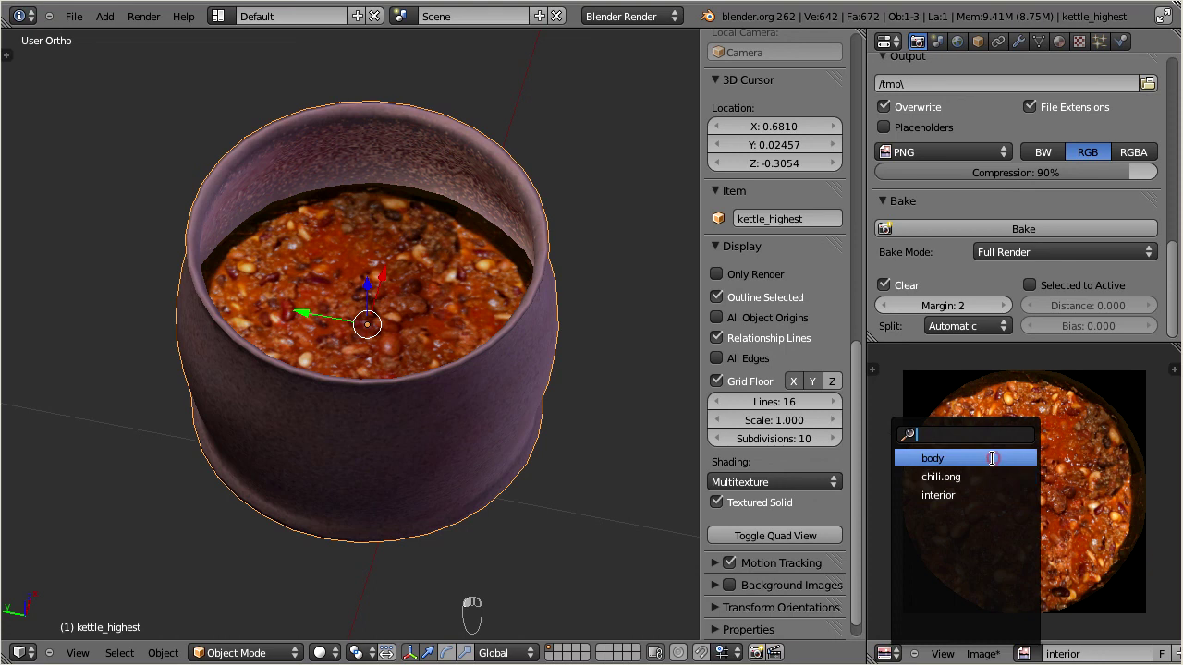
click(992, 459)
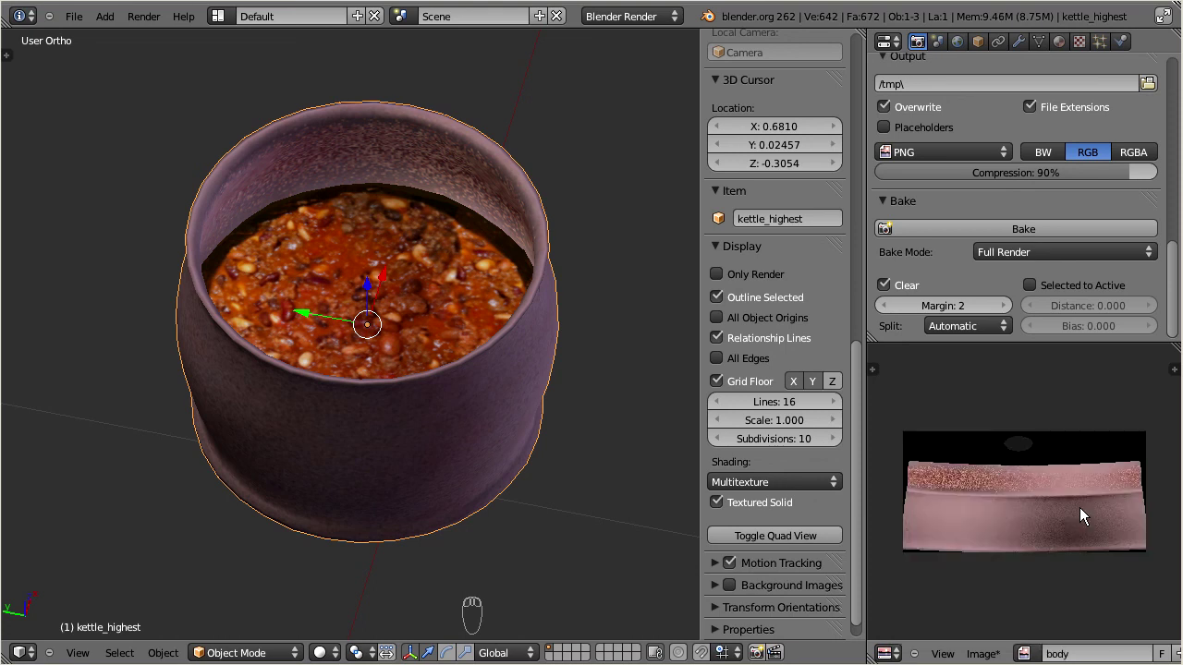
click(1024, 655)
click(943, 495)
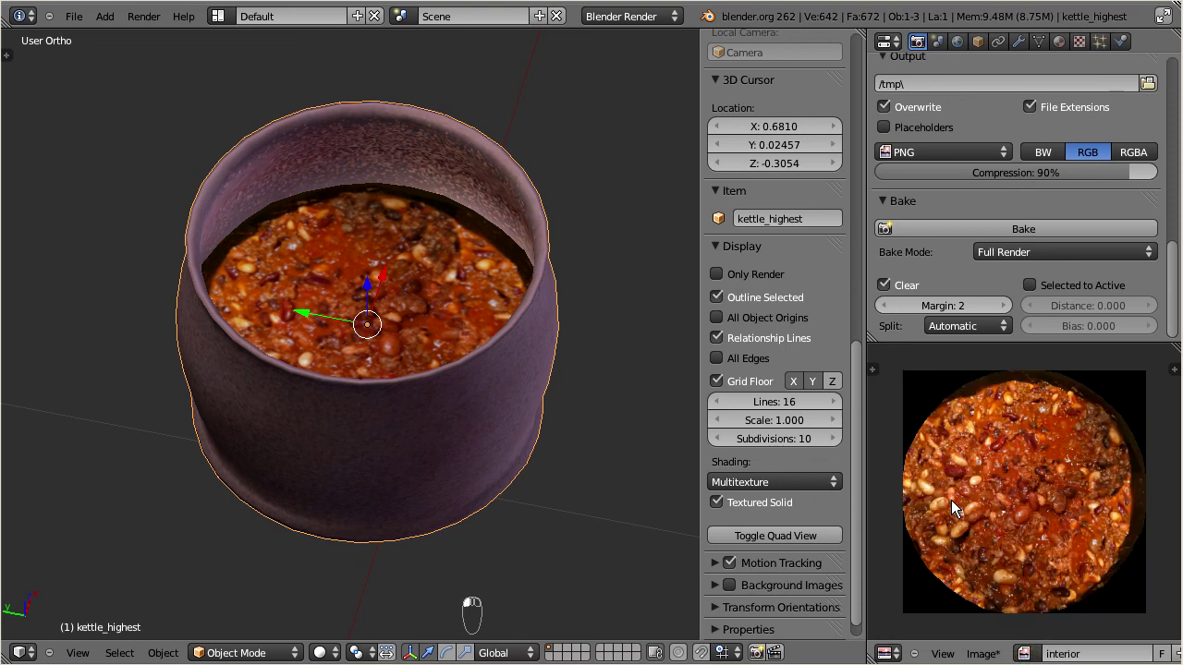
middle_drag(350, 443, 693, 466)
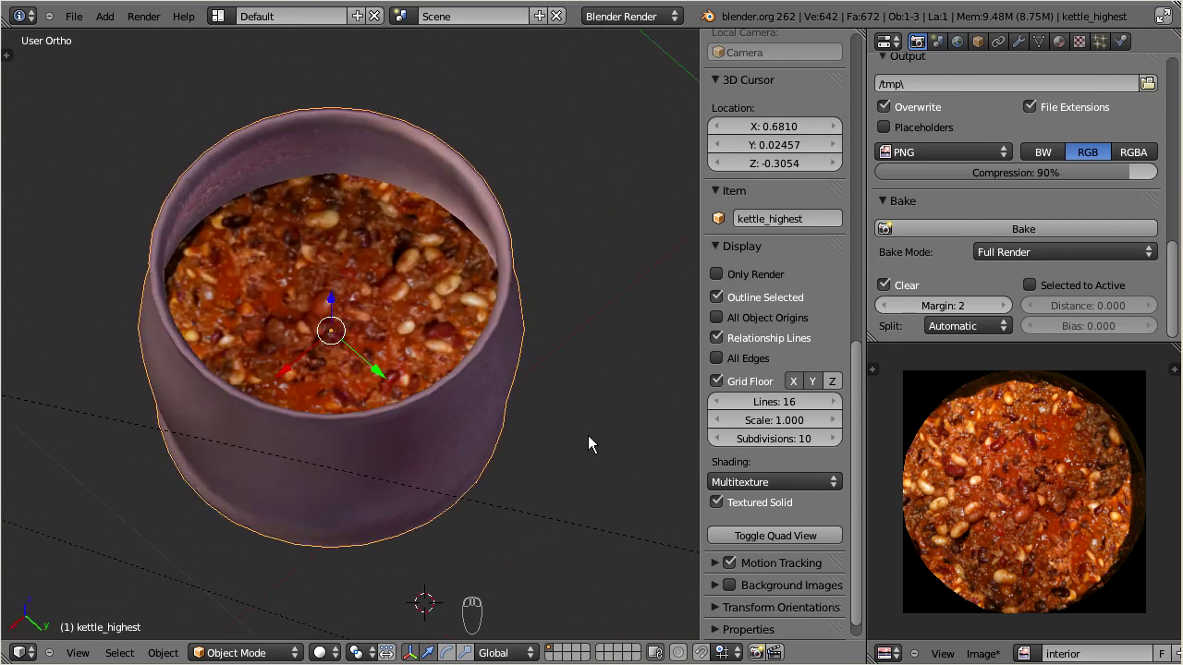